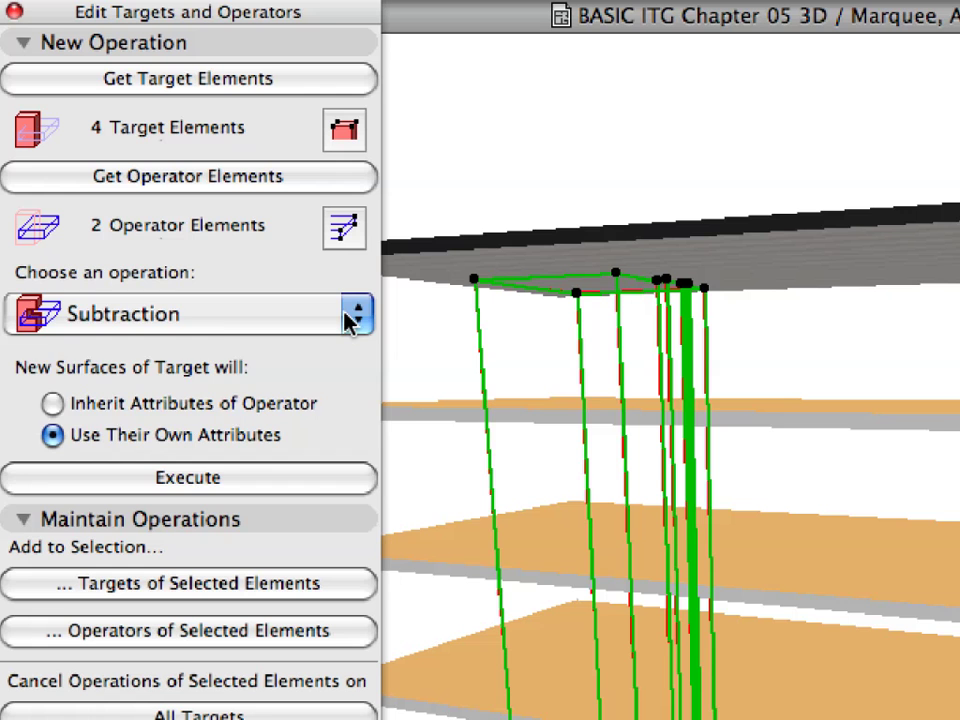
Execute a Subtraction using the 2 stair operators on the 4 target floor slabs
{"action": "left_click", "coordinate": [352, 318]}
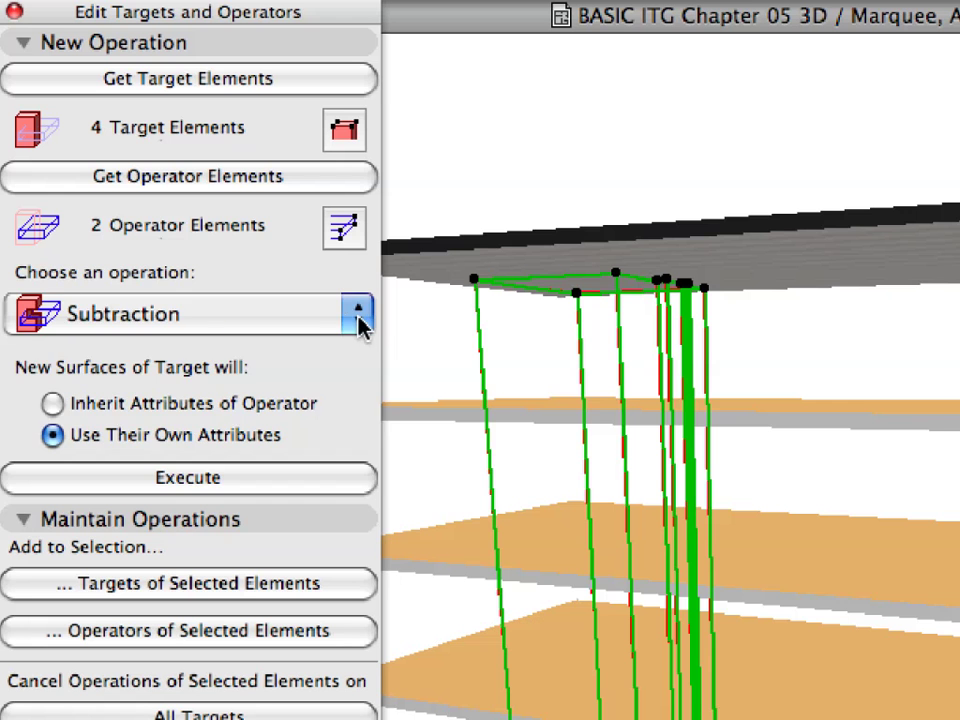
{"action": "left_click", "coordinate": [360, 318]}
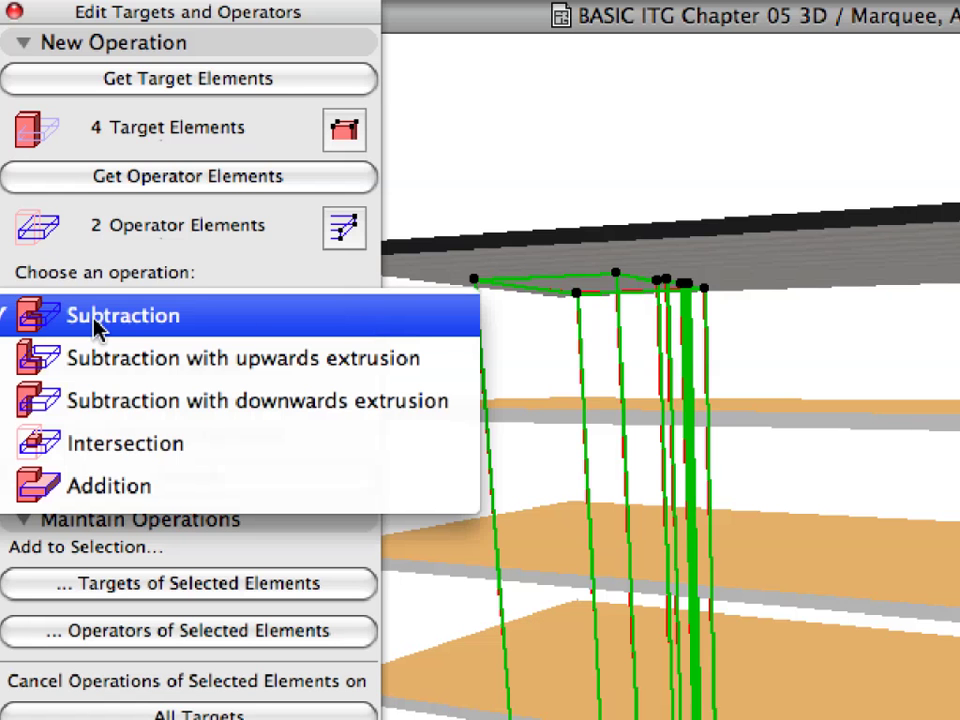
{"action": "left_click", "coordinate": [236, 318]}
{"action": "left_click", "coordinate": [304, 481]}
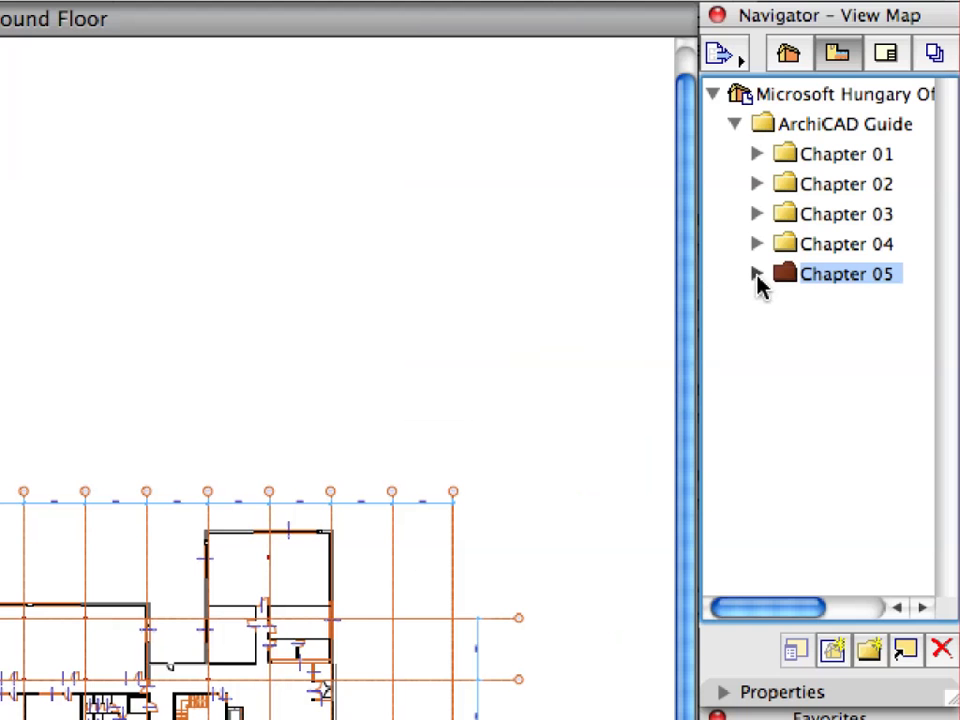
Open the 5.1.1 stair-slab floor plan under Chapter 05 > 5.1
{"action": "left_click", "coordinate": [757, 274]}
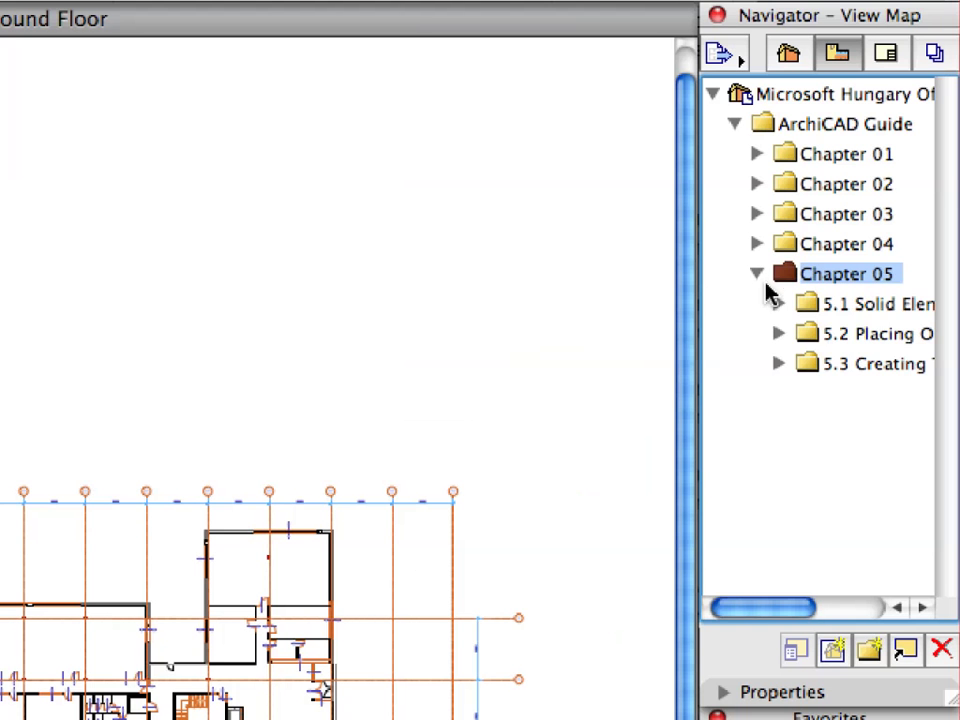
{"action": "left_click", "coordinate": [782, 309]}
{"action": "left_click", "coordinate": [779, 311]}
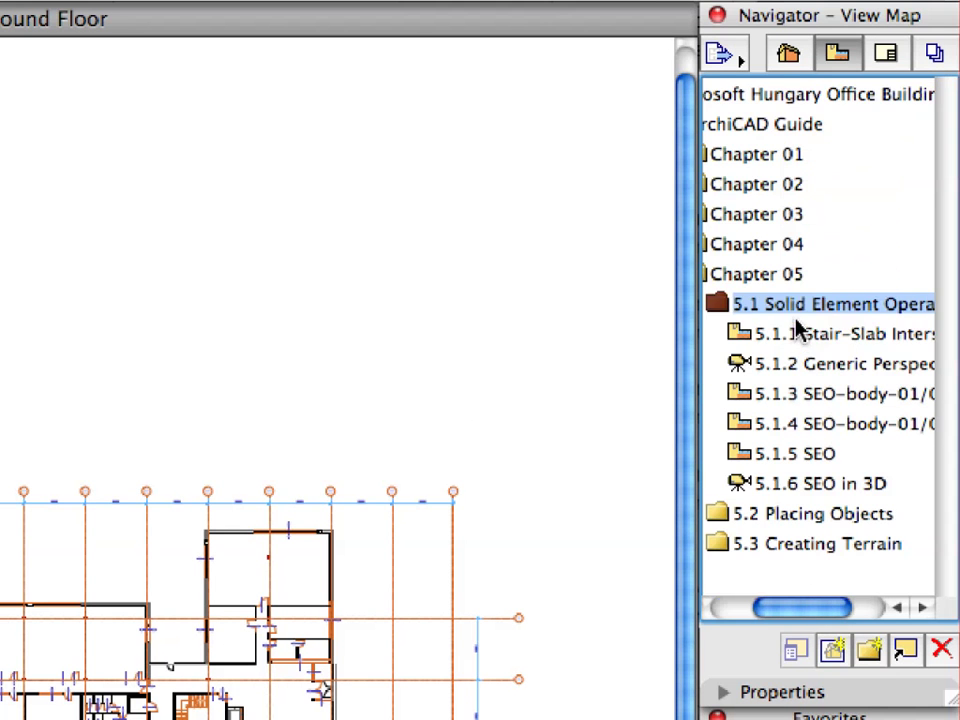
{"action": "double_click", "coordinate": [795, 336]}
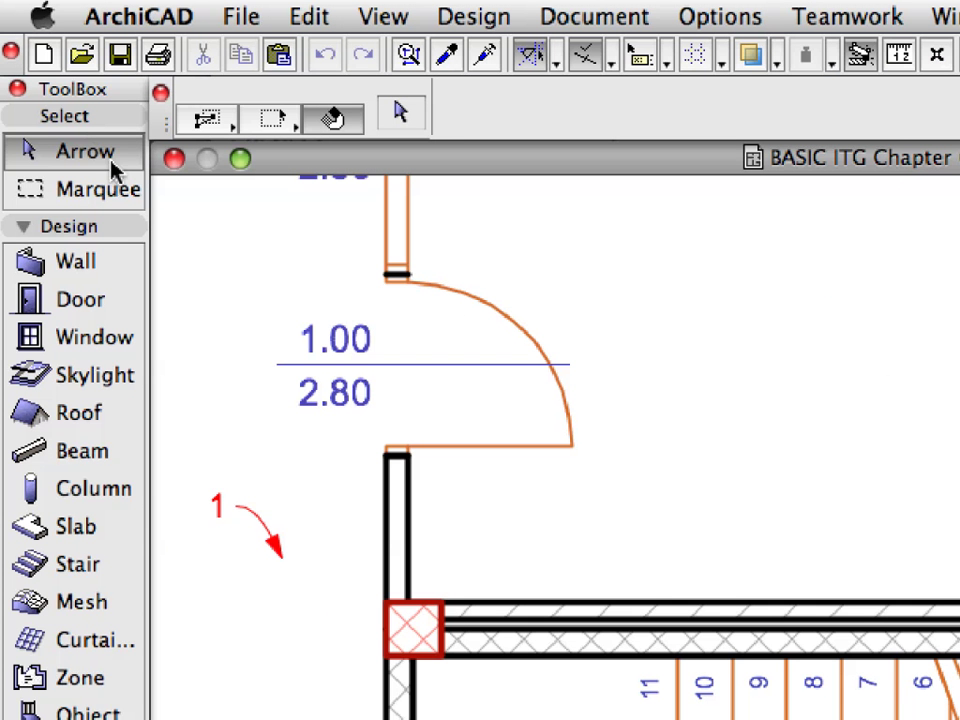
Draw an all-floors marquee from arrow 1 to arrow 2 and show it in Generic Perspective
{"action": "left_click", "coordinate": [125, 195]}
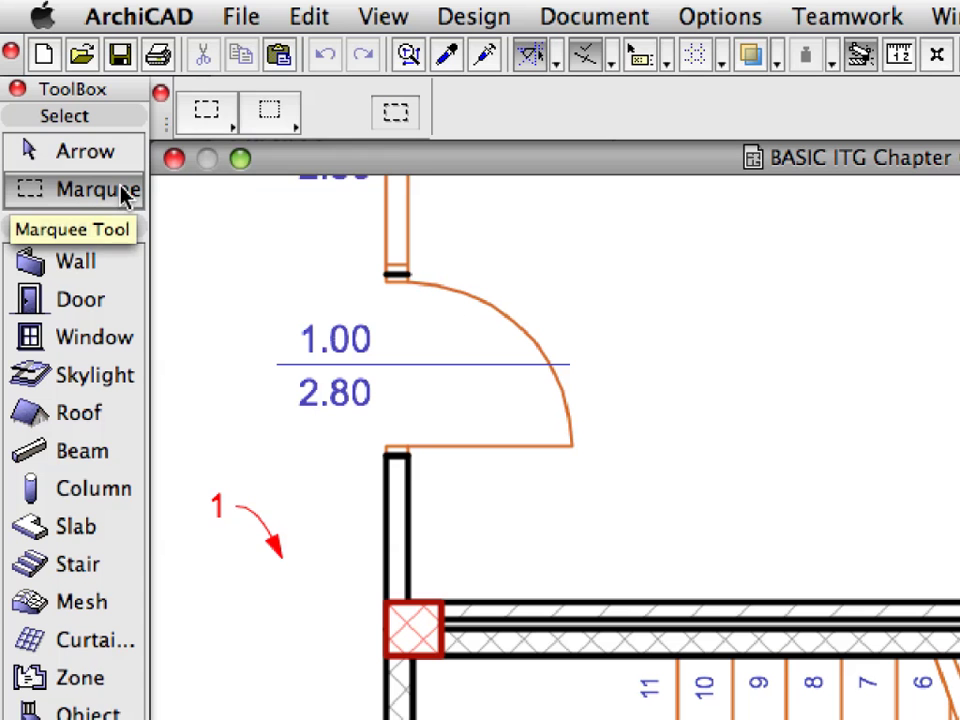
{"action": "left_click", "coordinate": [206, 118]}
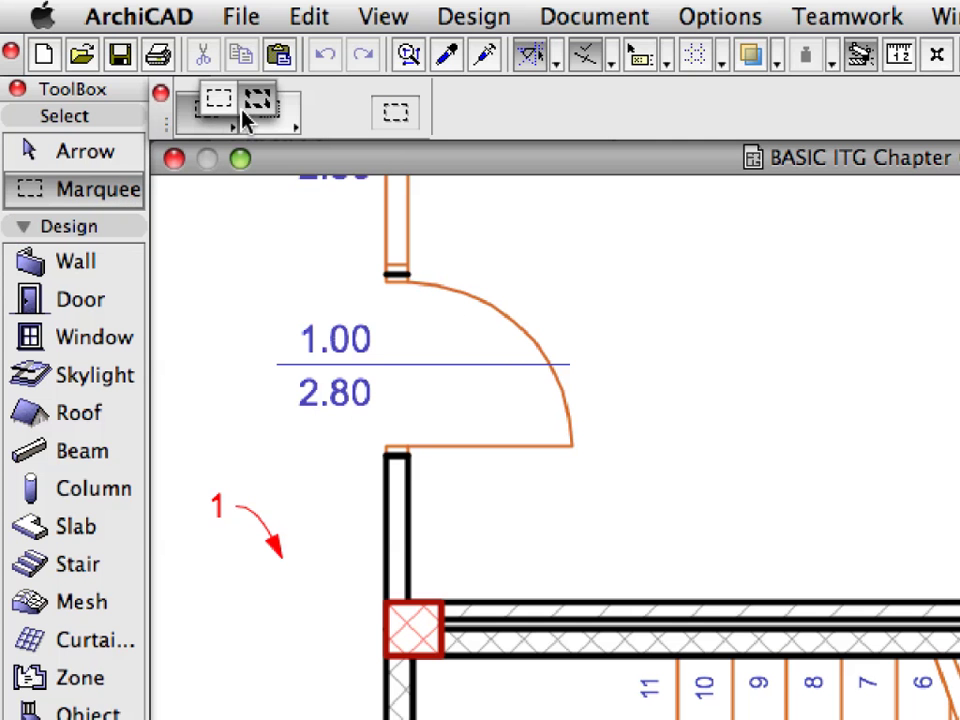
{"action": "left_click", "coordinate": [244, 114]}
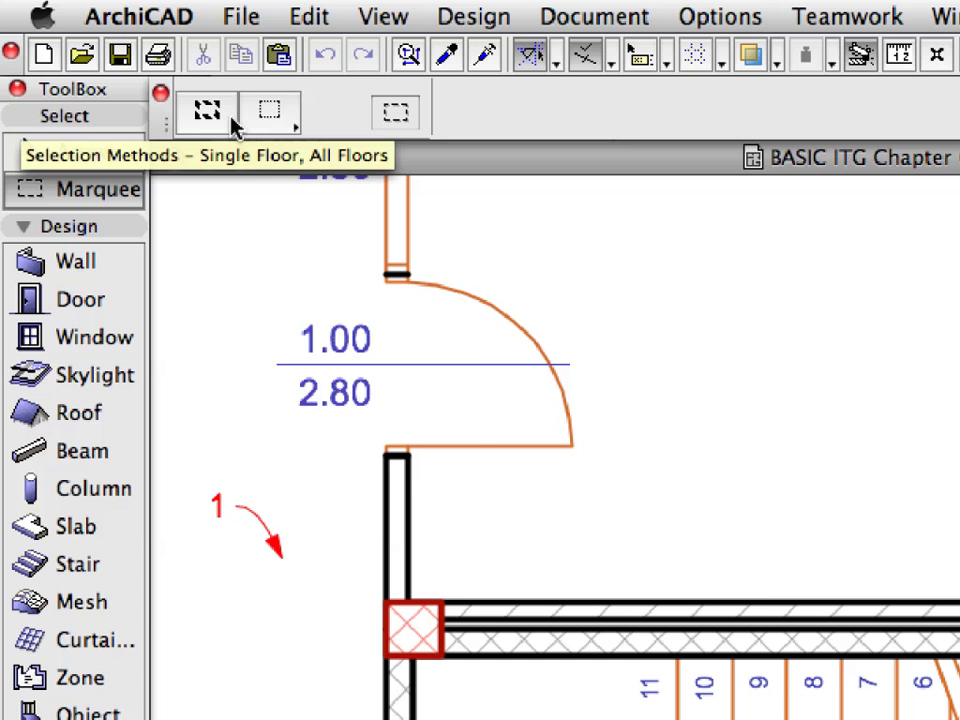
{"action": "left_click", "coordinate": [133, 265]}
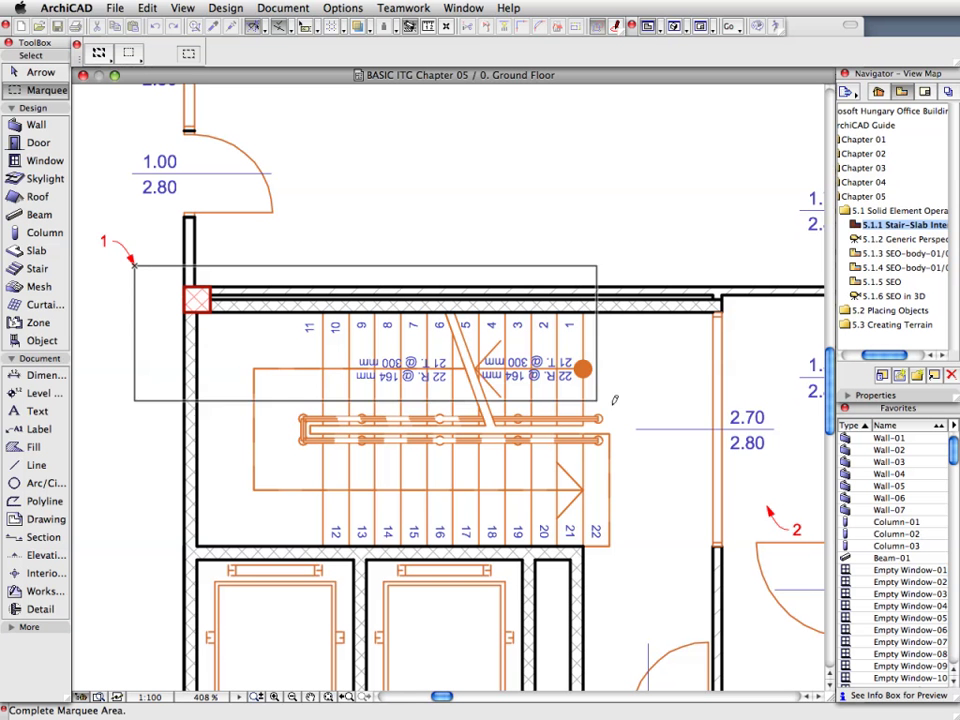
{"action": "left_click", "coordinate": [768, 499]}
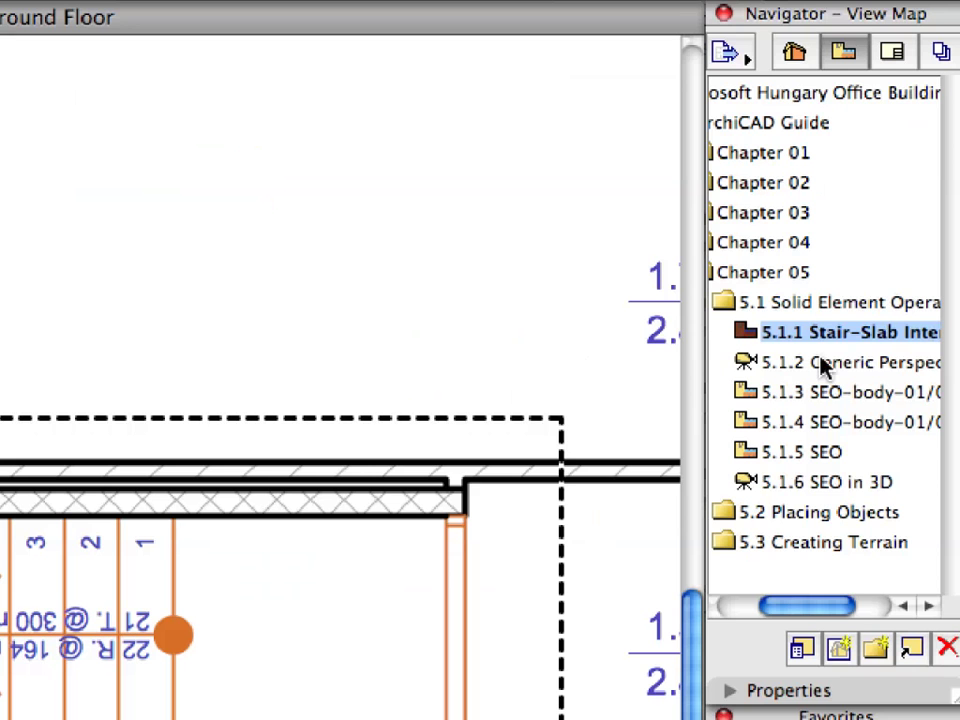
{"action": "double_click", "coordinate": [823, 366]}
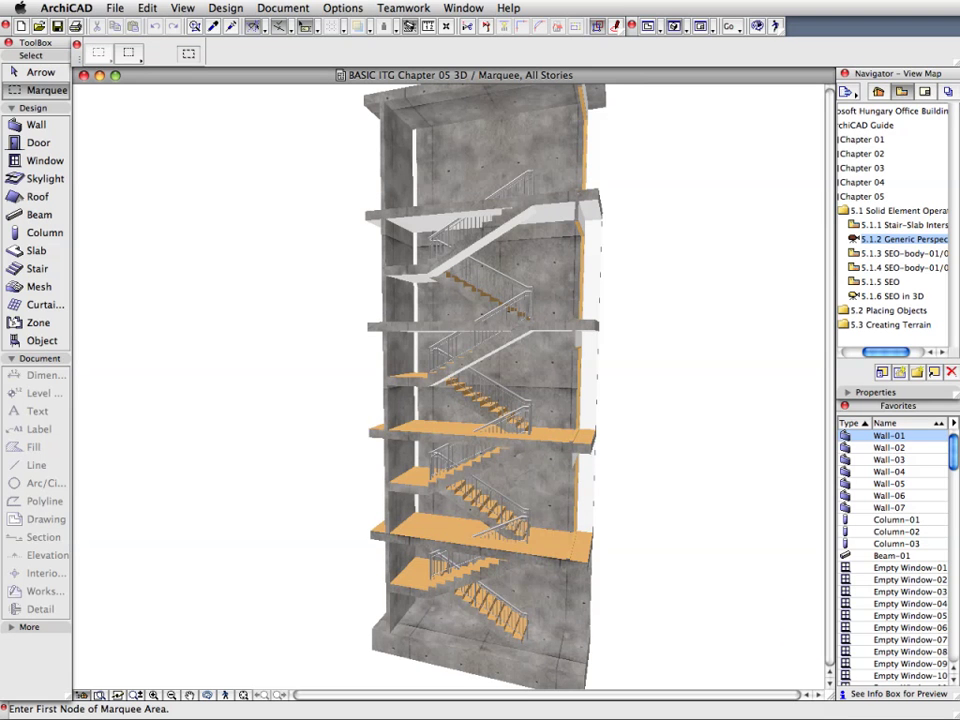
Zoom Area onto the middle floors of the marqueed staircase in 3D
{"action": "left_click", "coordinate": [153, 694]}
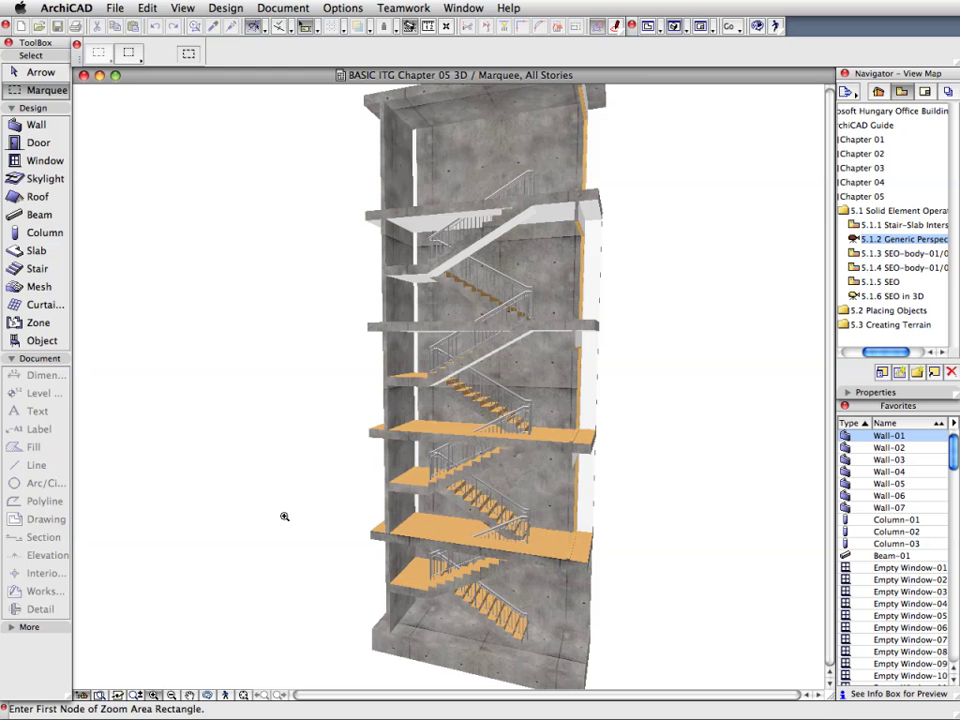
{"action": "left_click", "coordinate": [346, 316]}
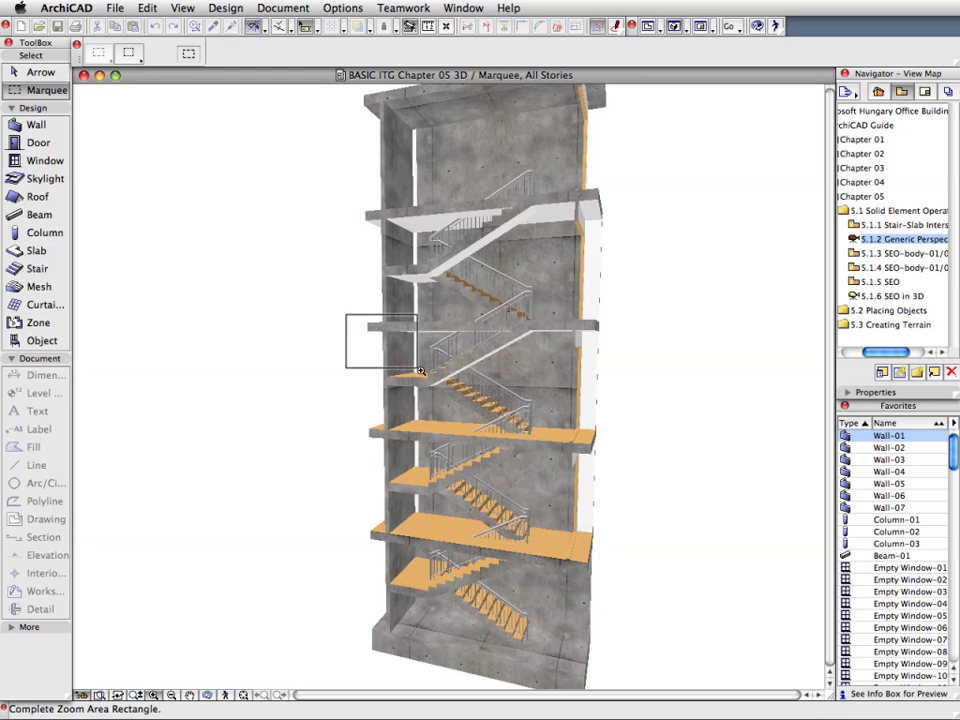
{"action": "left_click", "coordinate": [620, 494]}
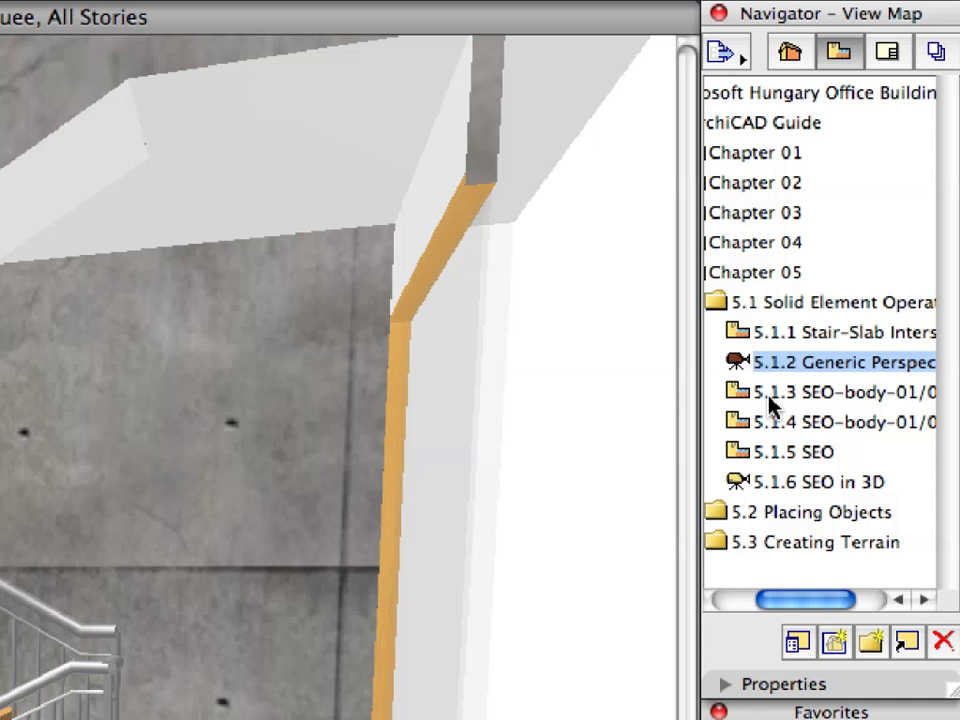
On the 5.1.3 SEO-body plan, trace an SEO-body-01 slab outline from point 1.2 to 1.4
{"action": "left_click", "coordinate": [764, 399]}
{"action": "double_click", "coordinate": [742, 397]}
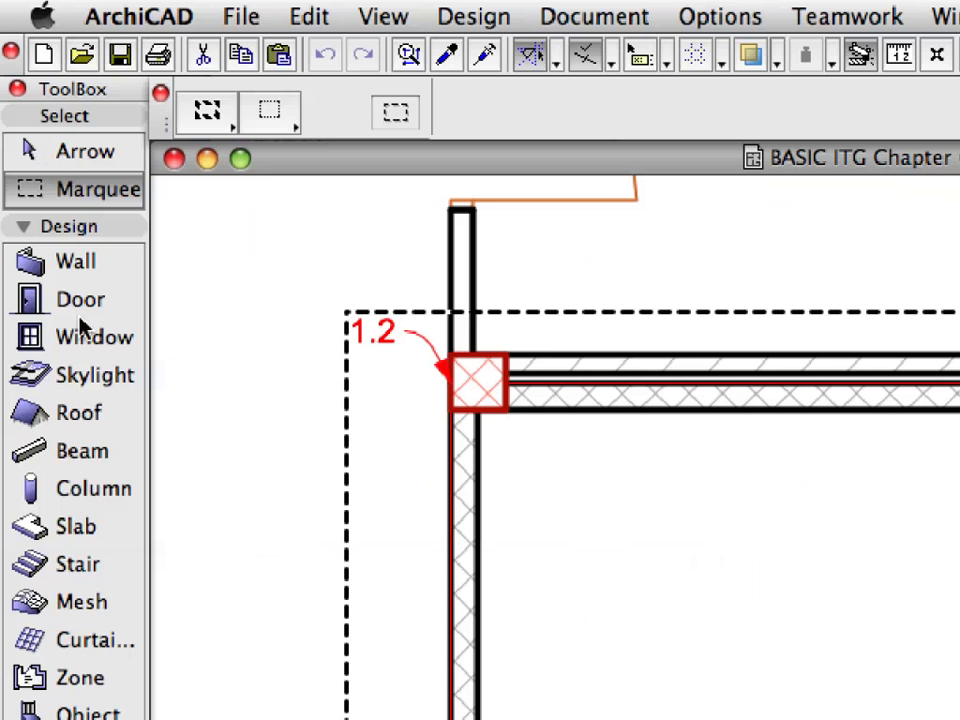
{"action": "left_click", "coordinate": [112, 540]}
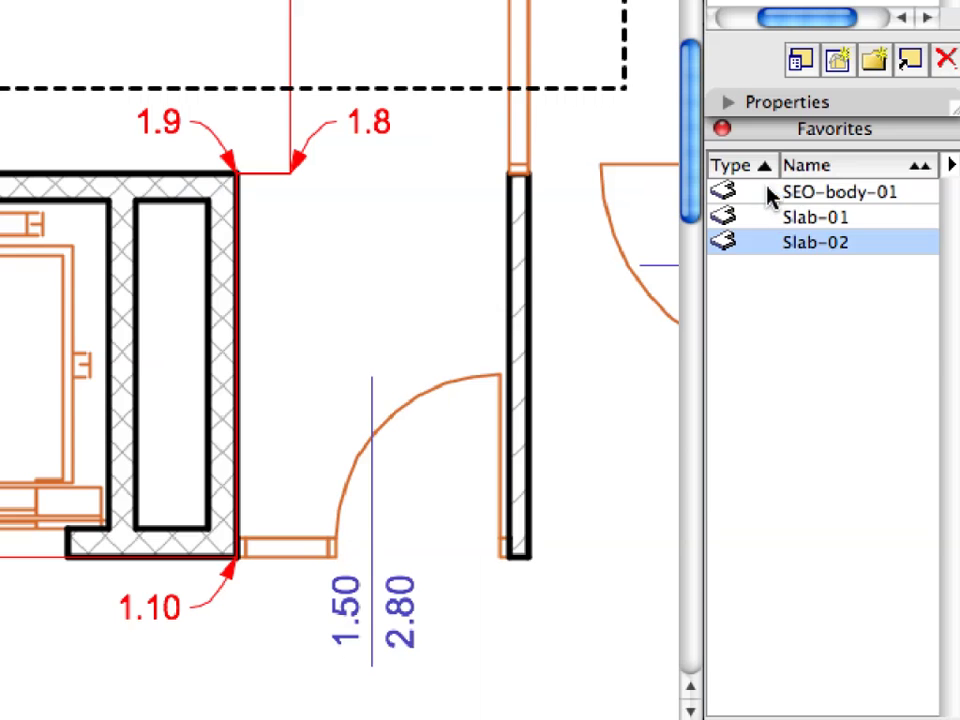
{"action": "left_click", "coordinate": [765, 195]}
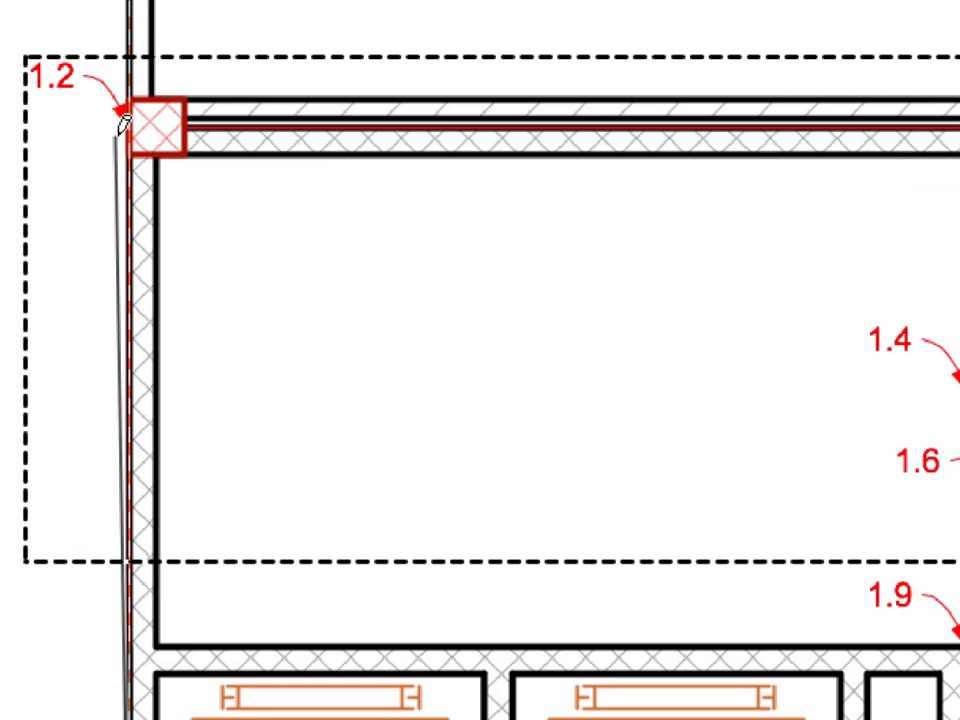
{"action": "left_click", "coordinate": [131, 127]}
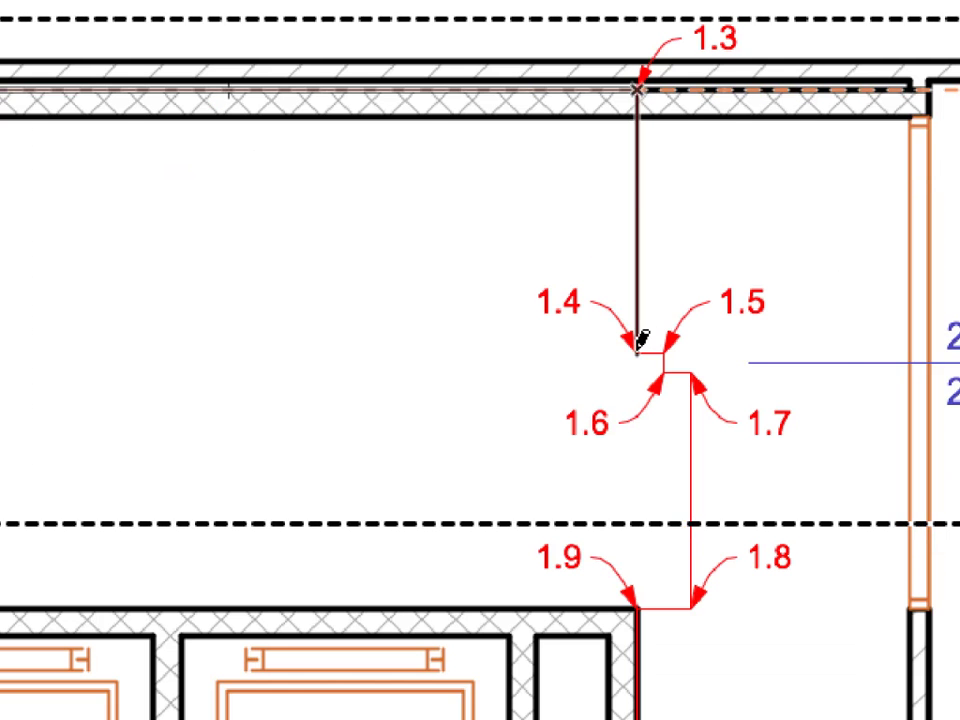
{"action": "left_click", "coordinate": [637, 355]}
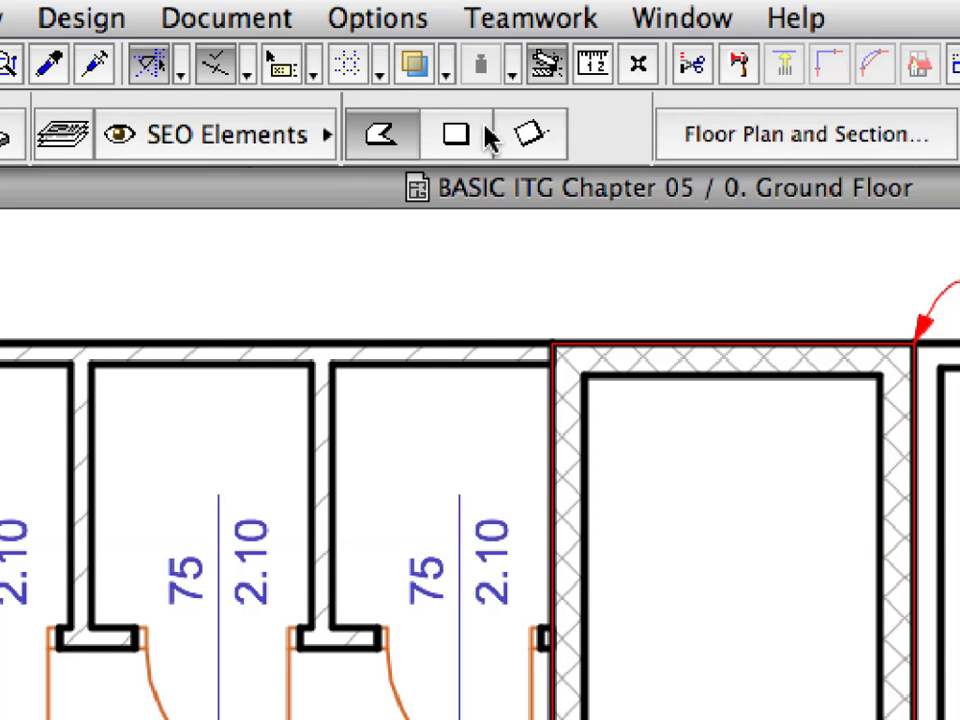
Draw a rectangular slab spanning the shaft from corner 1.1 to corner 1.2
{"action": "left_click", "coordinate": [486, 135]}
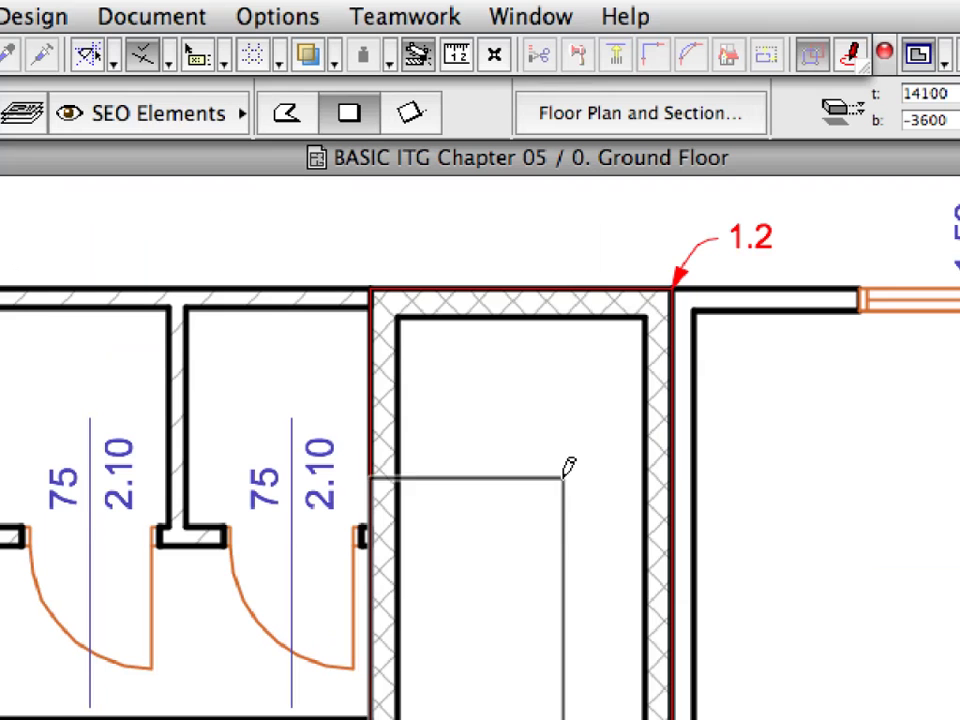
{"action": "left_click", "coordinate": [674, 283]}
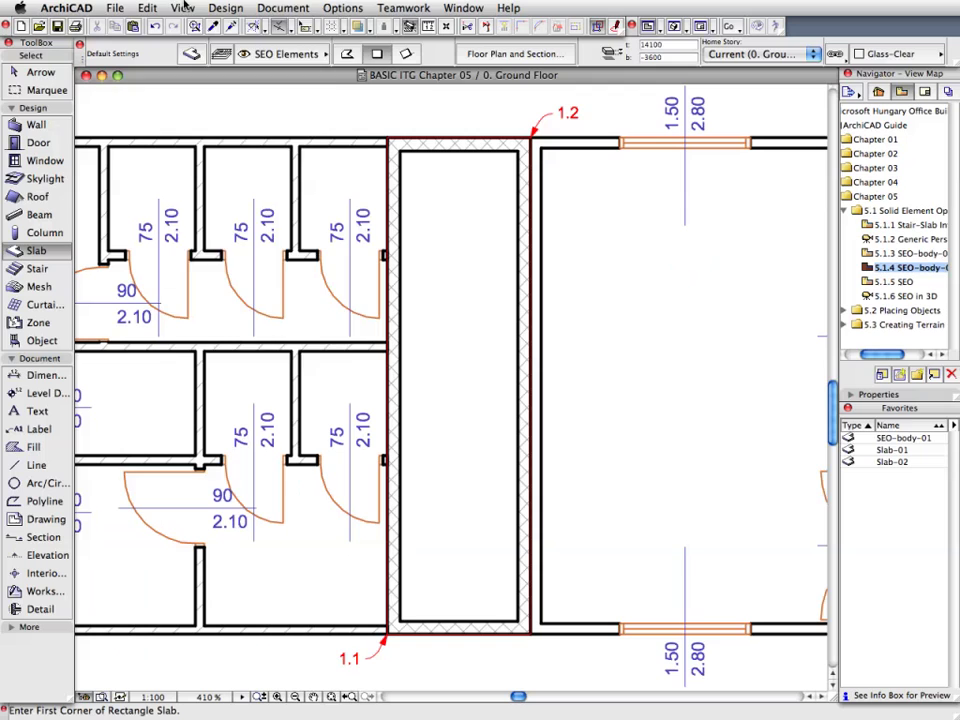
Filter the 3D view to show only slabs, then open the 5.1.5 SEO plan
{"action": "left_click", "coordinate": [184, 8]}
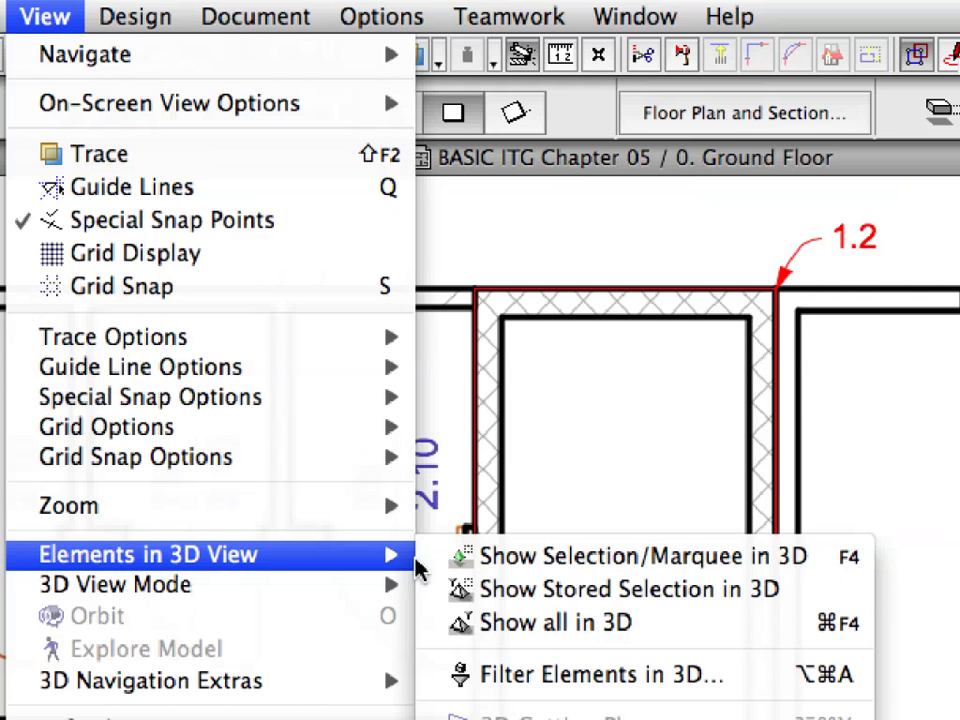
{"action": "mouse_move", "coordinate": [148, 554]}
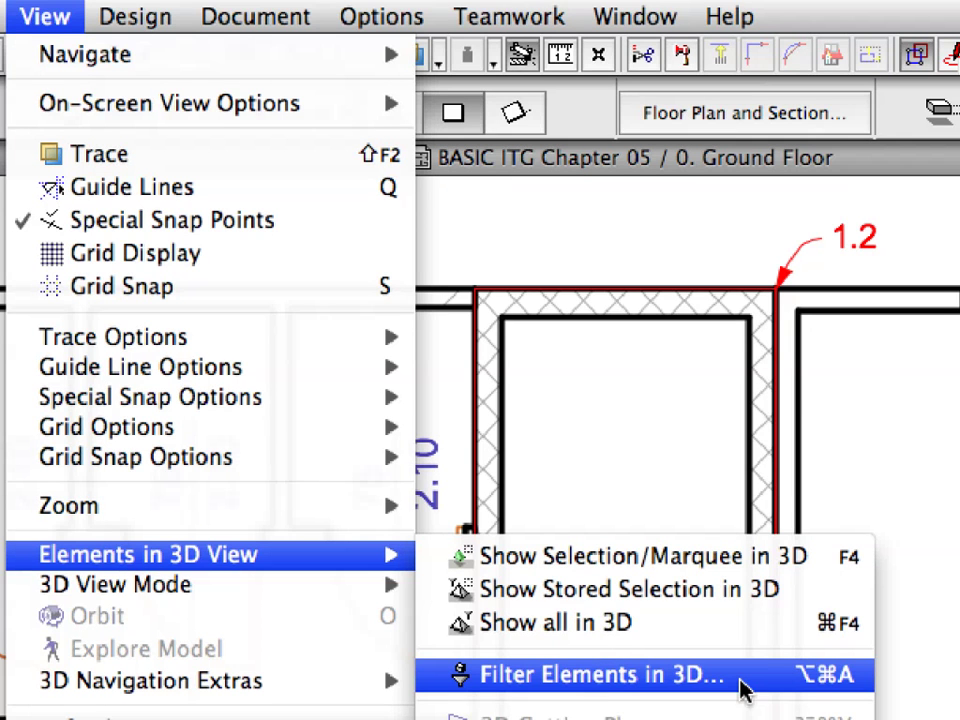
{"action": "left_click", "coordinate": [745, 688]}
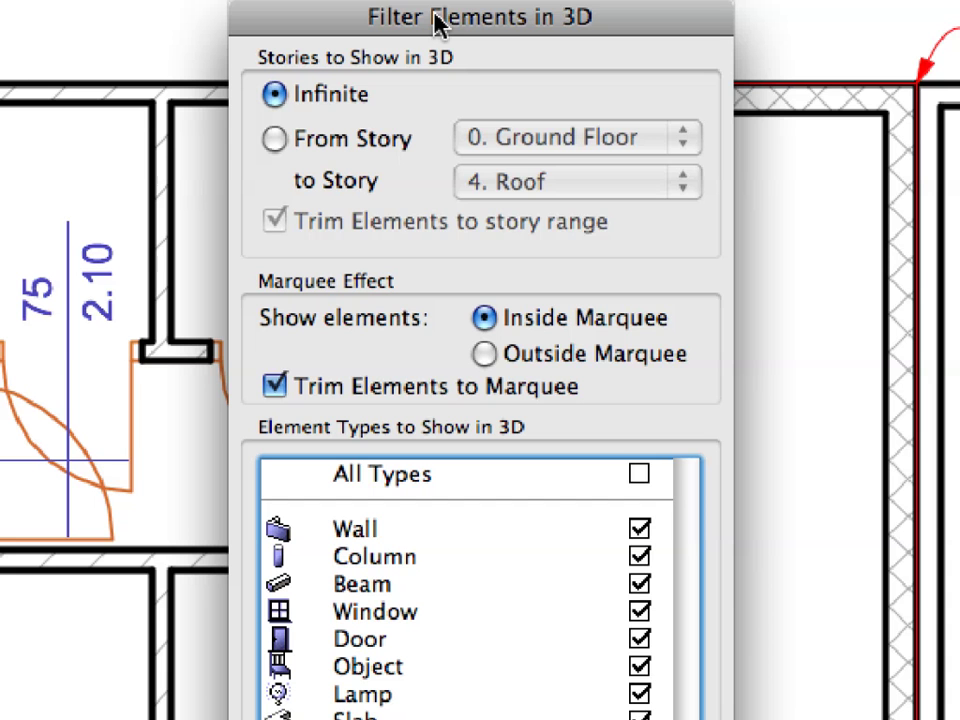
{"action": "left_click", "coordinate": [447, 537]}
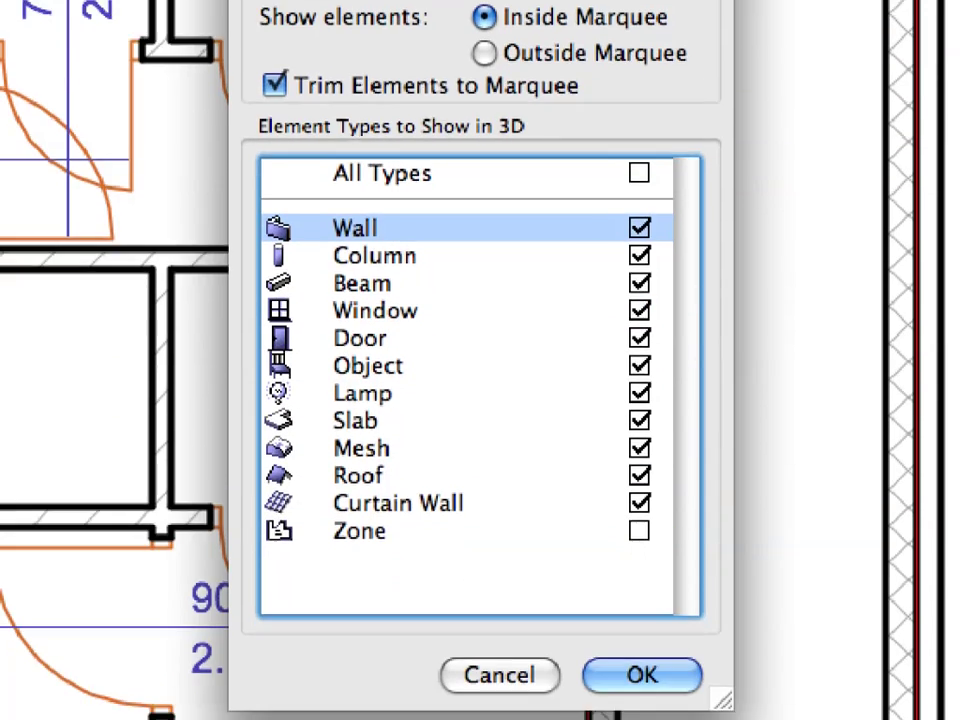
{"action": "left_click", "coordinate": [442, 505], "text": "shift"}
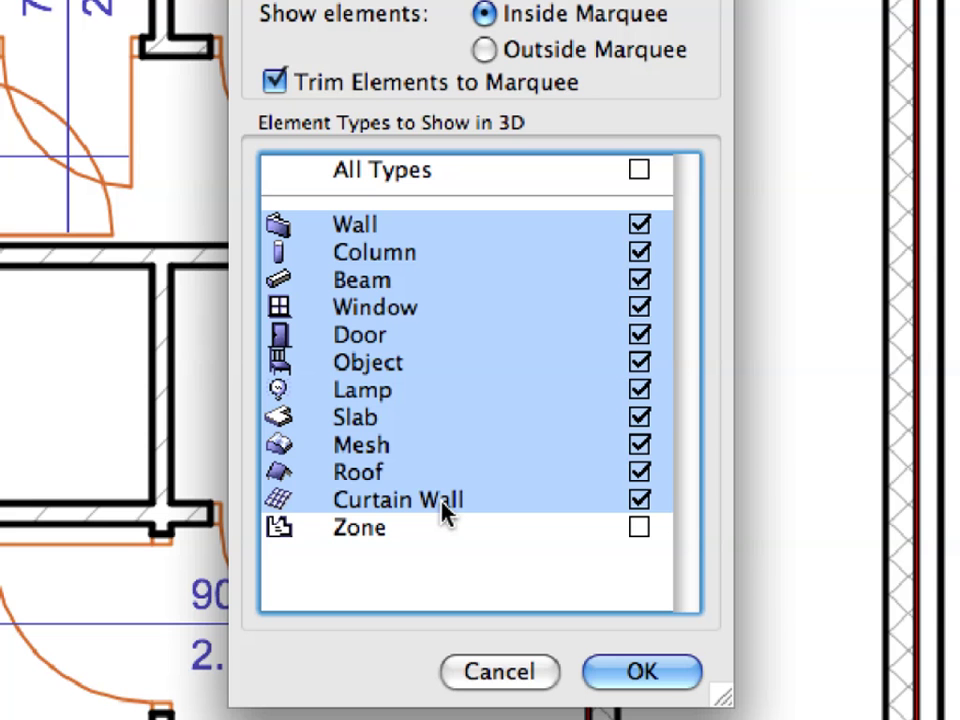
{"action": "left_click", "coordinate": [639, 419], "text": "super"}
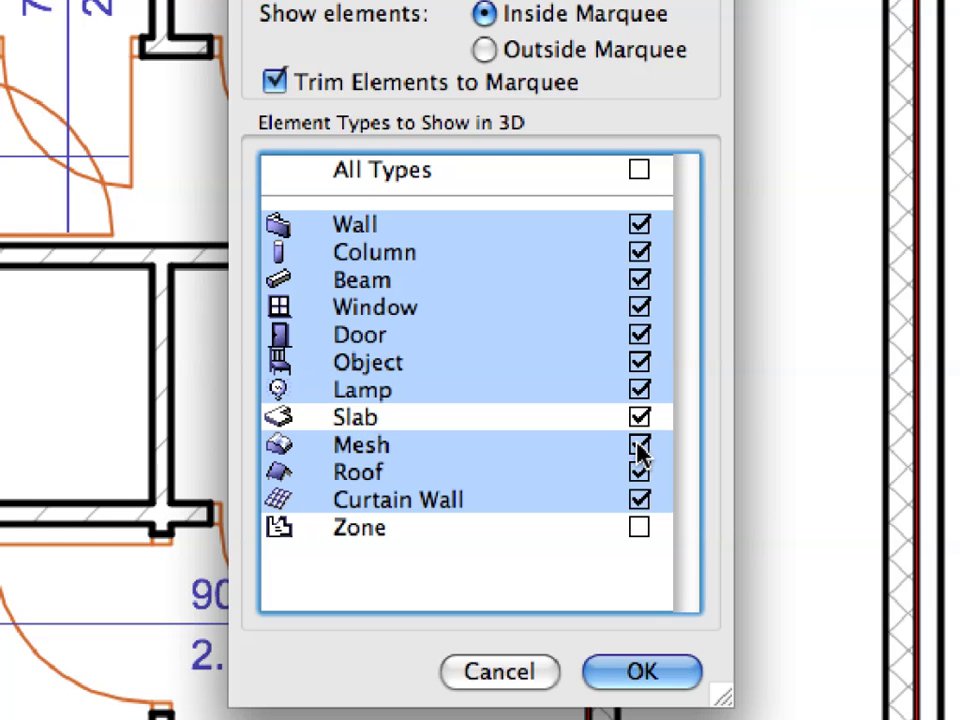
{"action": "left_click", "coordinate": [639, 447]}
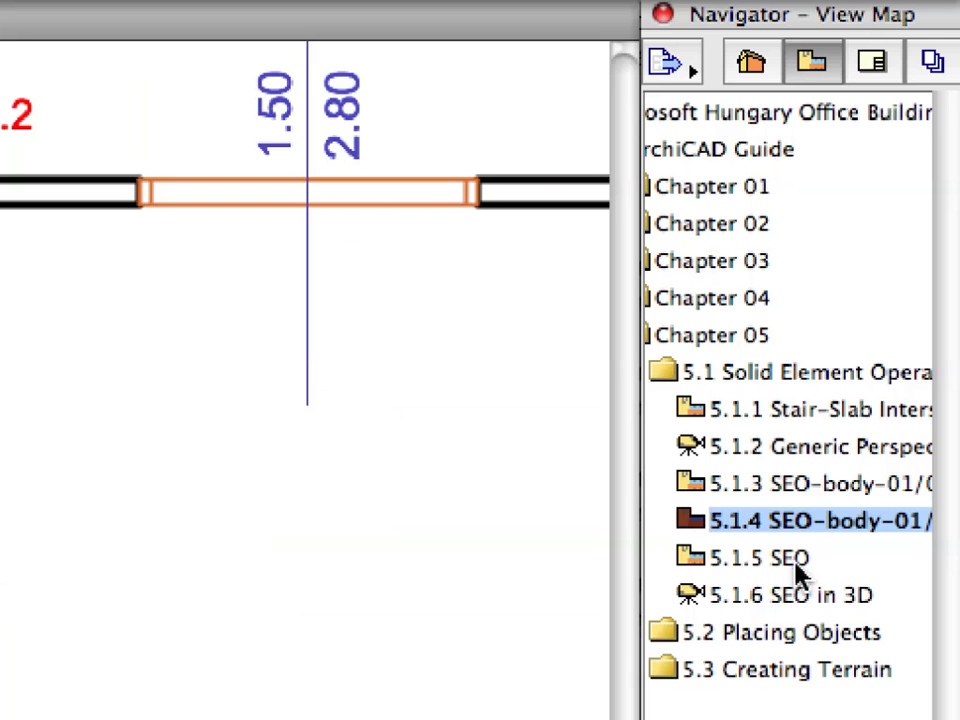
{"action": "double_click", "coordinate": [793, 570]}
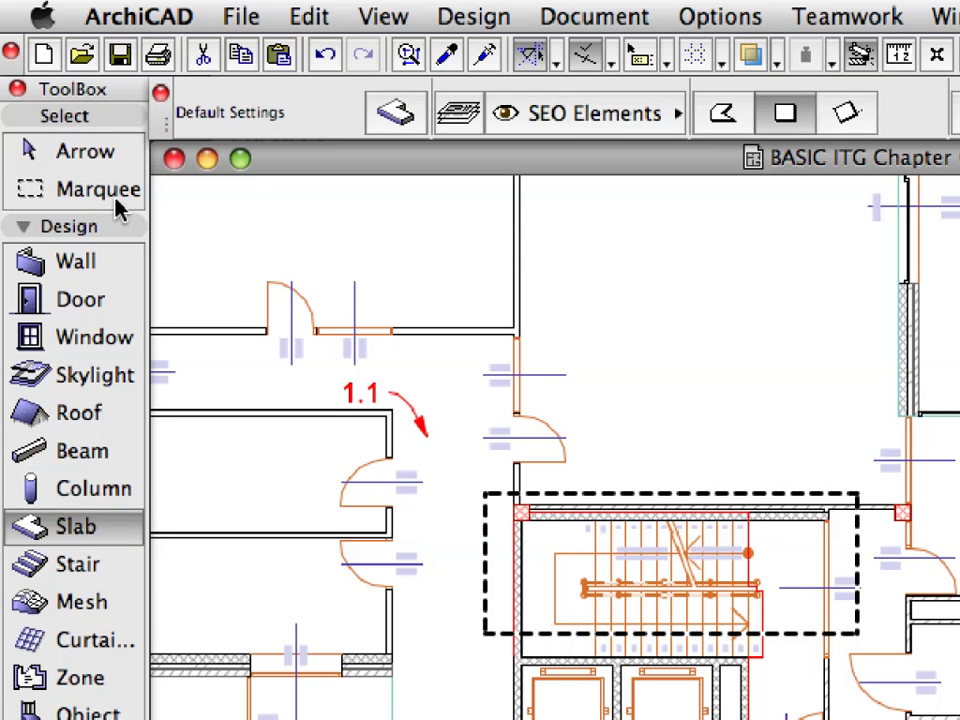
Marquee the stair core from arrow 1.1 and view it in 5.1.6 SEO in 3D
{"action": "left_click", "coordinate": [116, 202]}
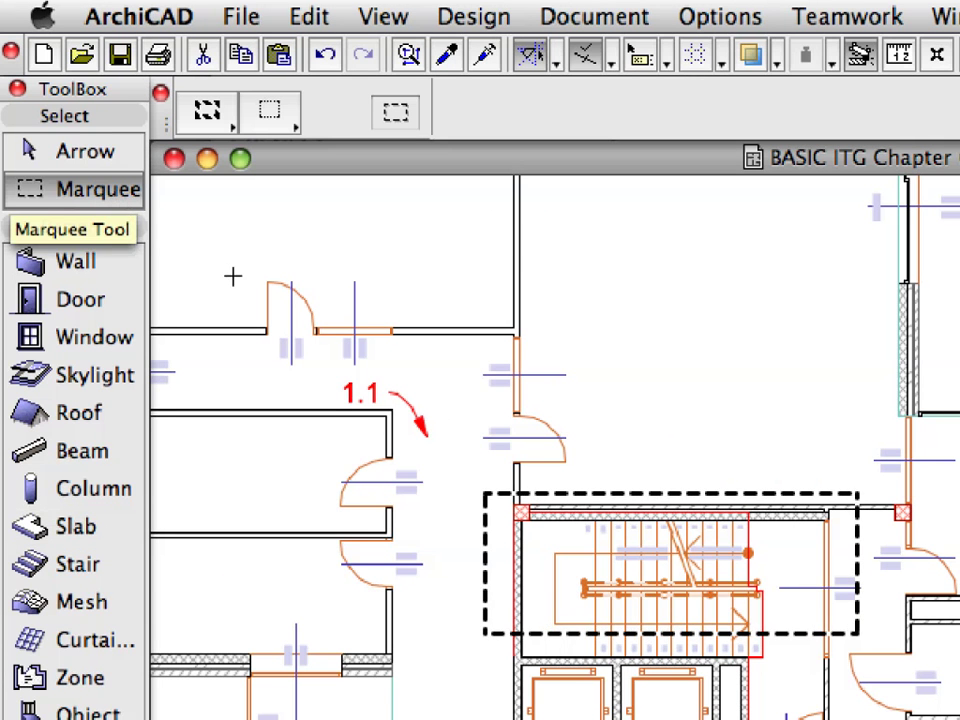
{"action": "left_click", "coordinate": [427, 435]}
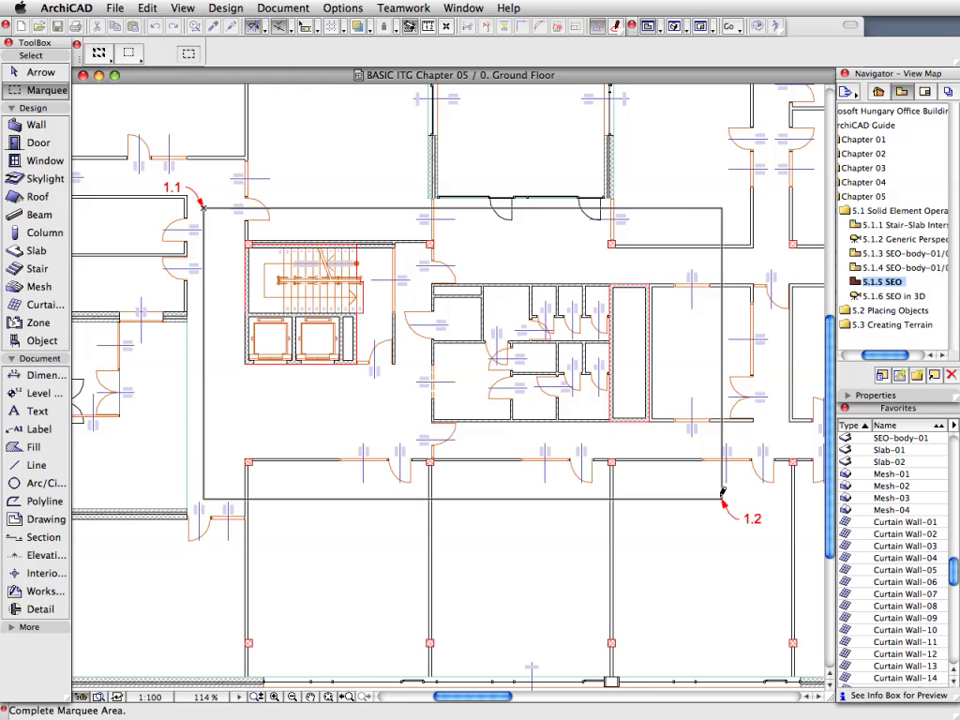
{"action": "left_click", "coordinate": [722, 493]}
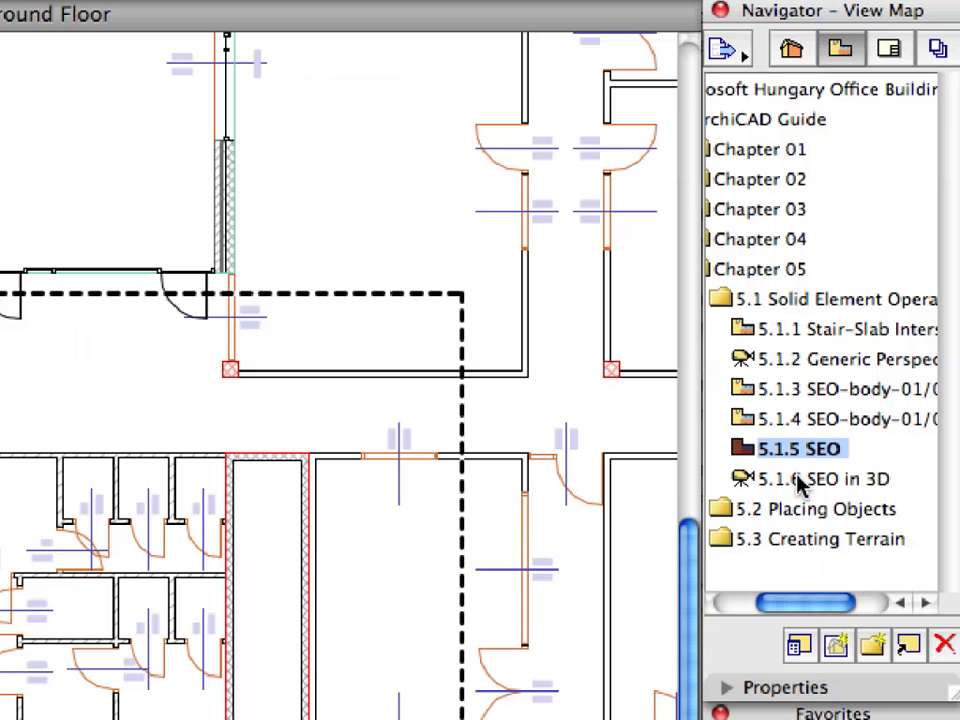
{"action": "double_click", "coordinate": [880, 296]}
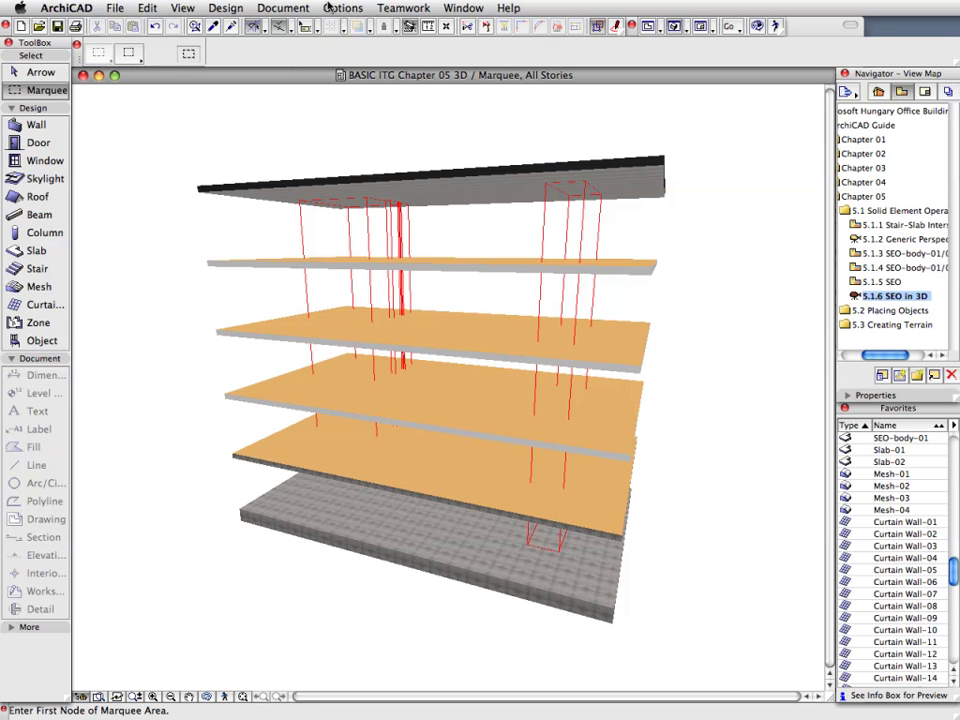
{"action": "left_click", "coordinate": [283, 8]}
{"action": "mouse_move", "coordinate": [70, 107]}
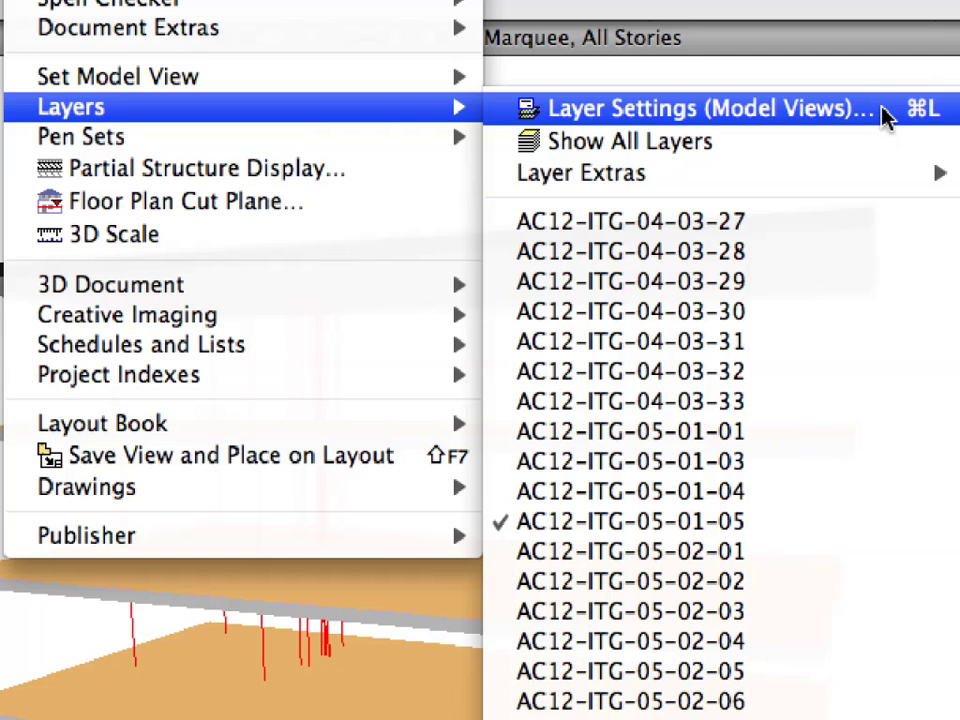
{"action": "left_click", "coordinate": [885, 115]}
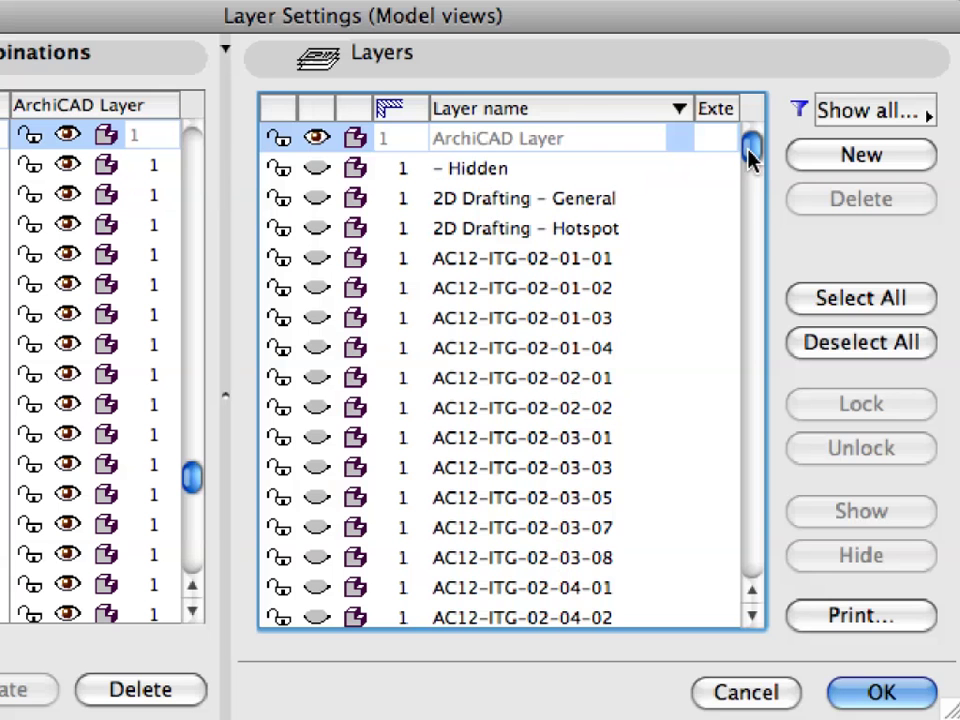
{"action": "mouse_move", "coordinate": [746, 157]}
{"action": "left_mouse_down"}
{"action": "mouse_move", "coordinate": [756, 214]}
{"action": "mouse_move", "coordinate": [757, 580]}
{"action": "left_mouse_up"}
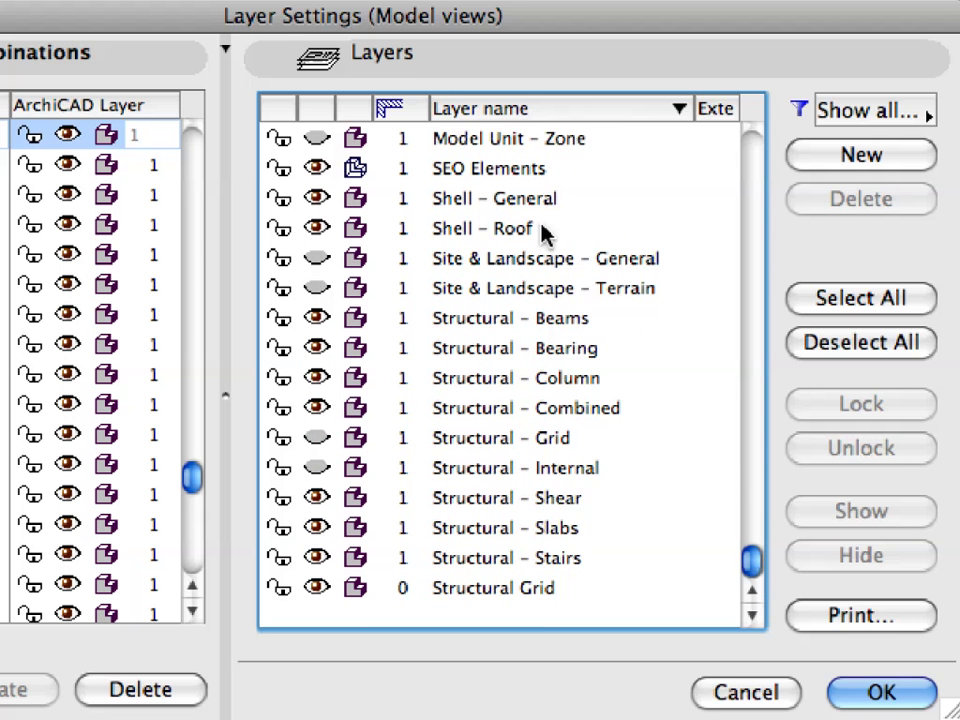
{"action": "left_click", "coordinate": [568, 172]}
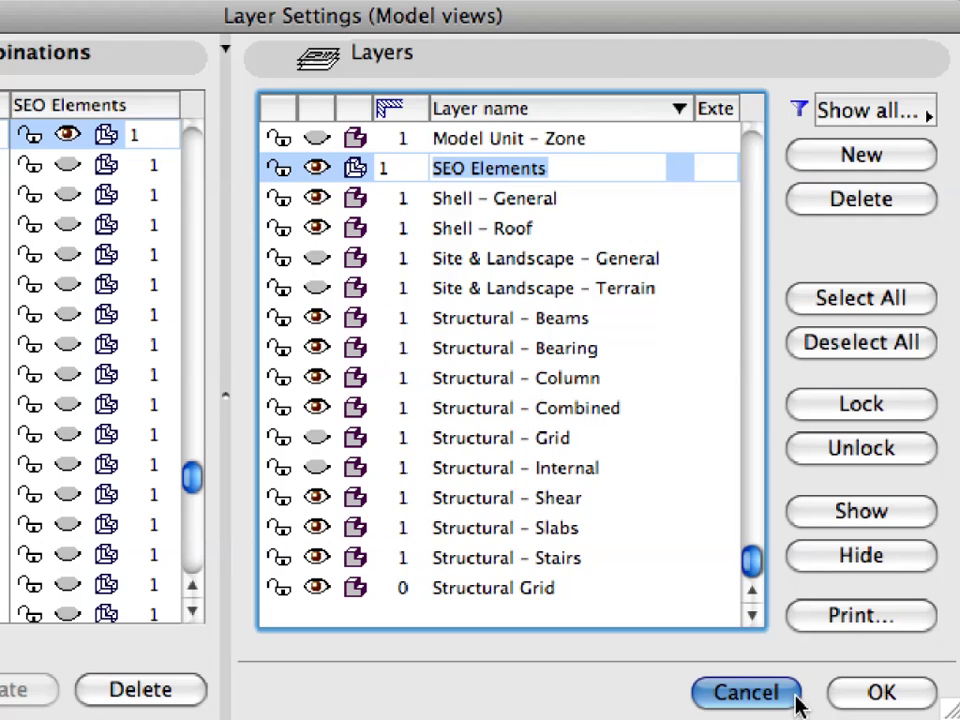
{"action": "left_click", "coordinate": [797, 703]}
{"action": "left_click", "coordinate": [222, 12]}
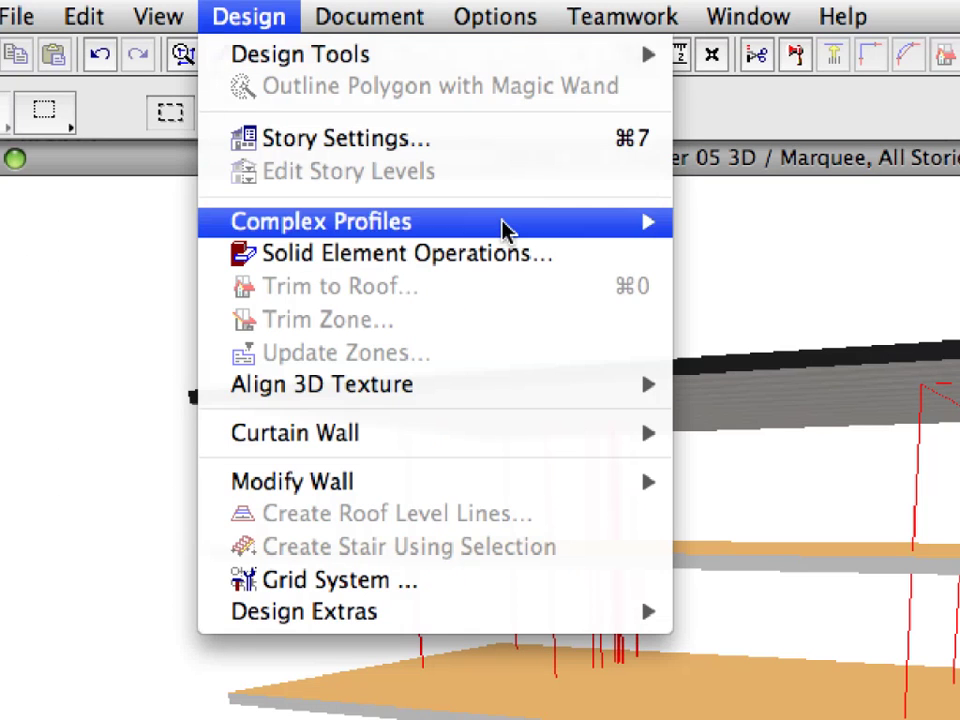
Select the four floor slabs in 3D and load them as Solid Element Operation targets
{"action": "left_click", "coordinate": [560, 262]}
{"action": "left_click_drag", "start_coordinate": [214, 163], "coordinate": [204, 161]}
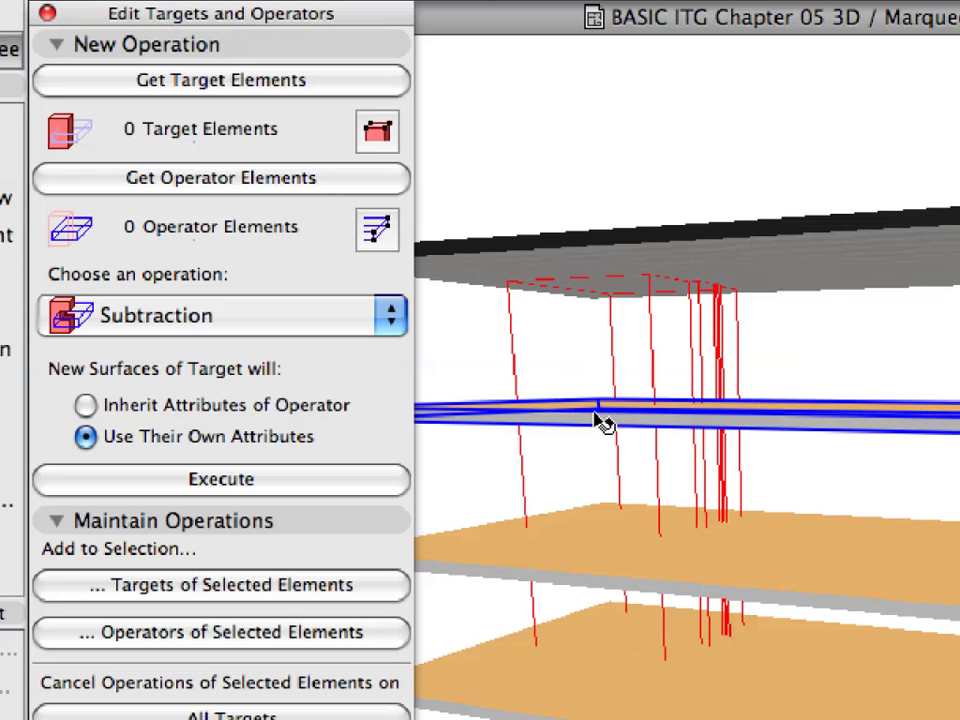
{"action": "left_click", "coordinate": [602, 421]}
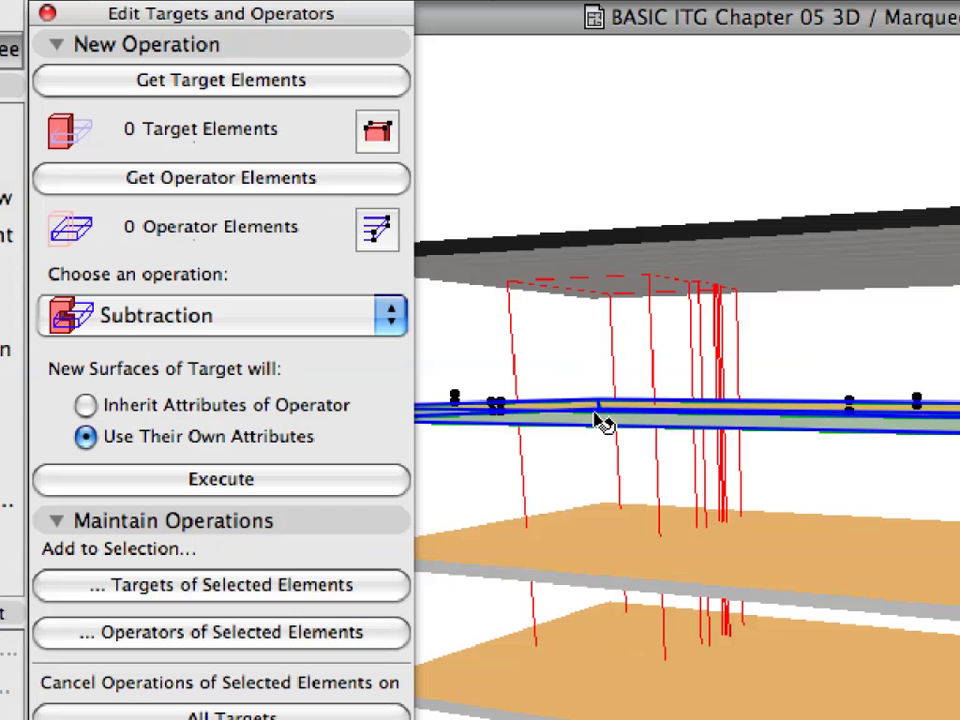
{"action": "left_click", "coordinate": [497, 551], "text": "shift"}
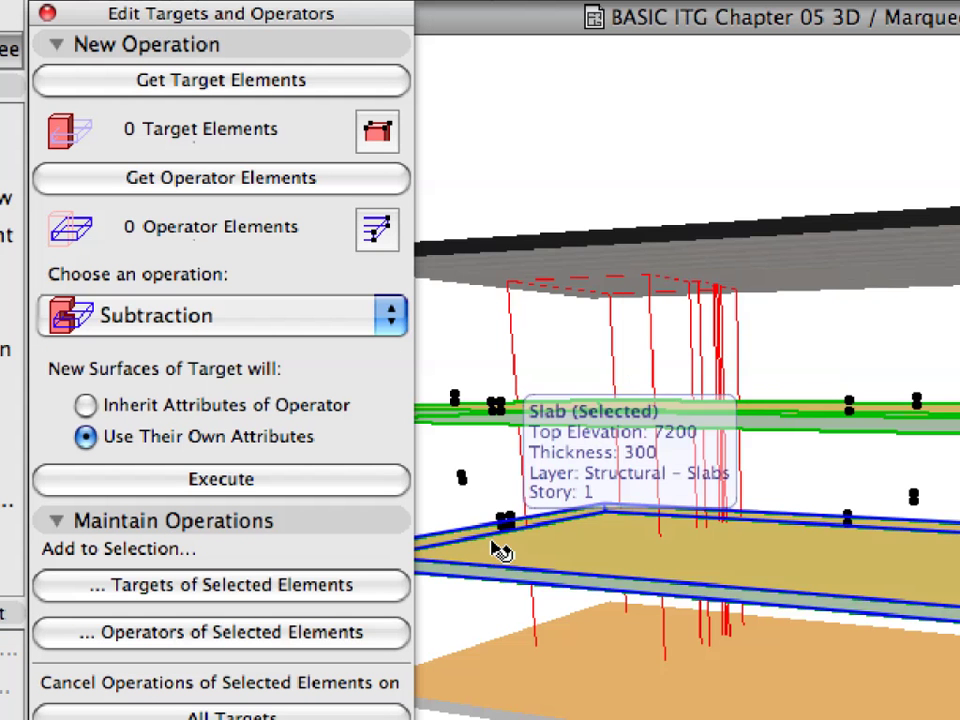
{"action": "left_click", "coordinate": [497, 660], "text": "shift"}
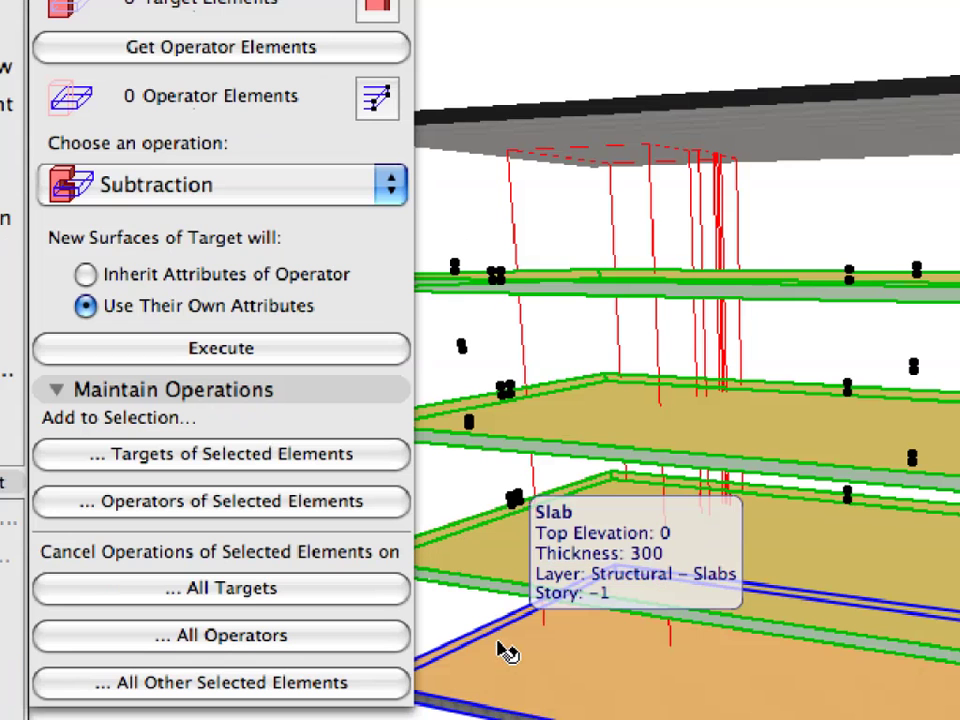
{"action": "left_click", "coordinate": [504, 648], "text": "shift"}
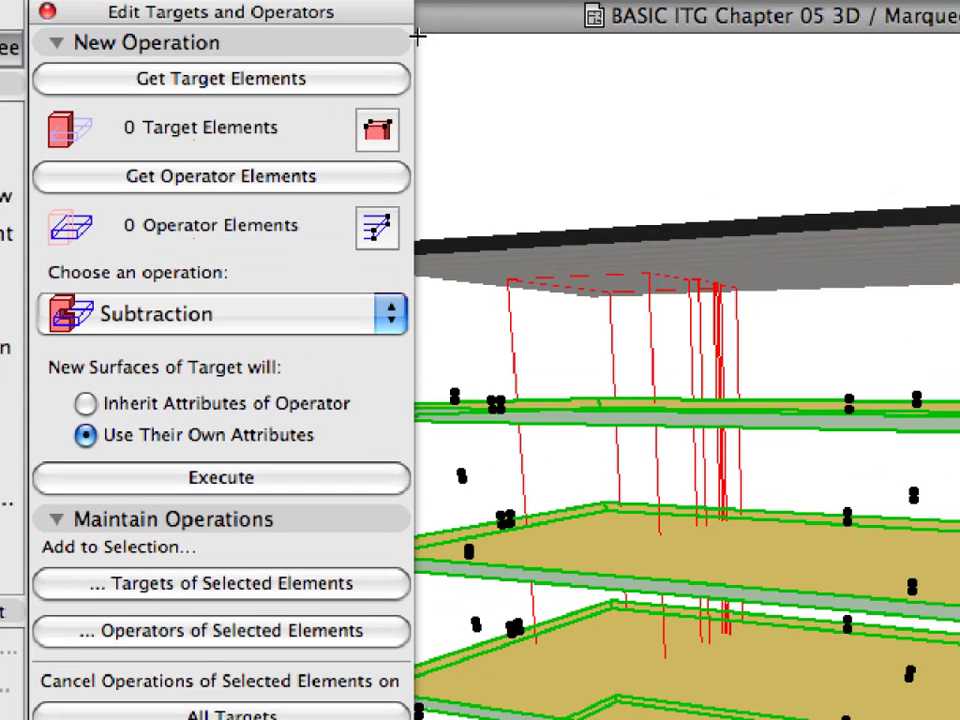
{"action": "left_click", "coordinate": [341, 88]}
Load the two SEO bodies as the operator elements
{"action": "key", "text": "Escape"}
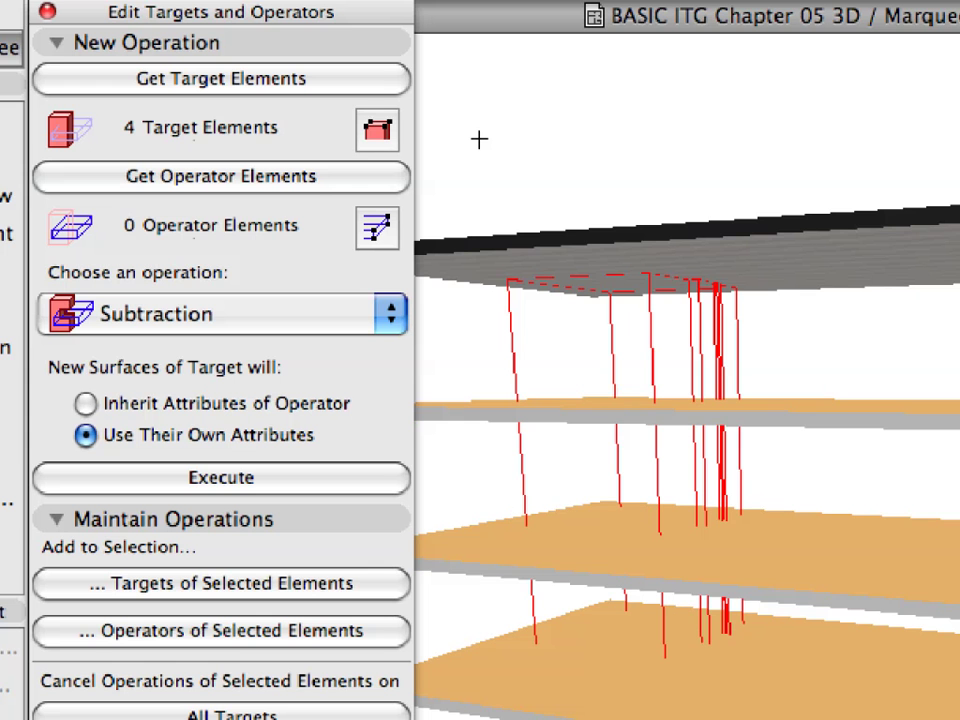
{"action": "left_click", "coordinate": [509, 289]}
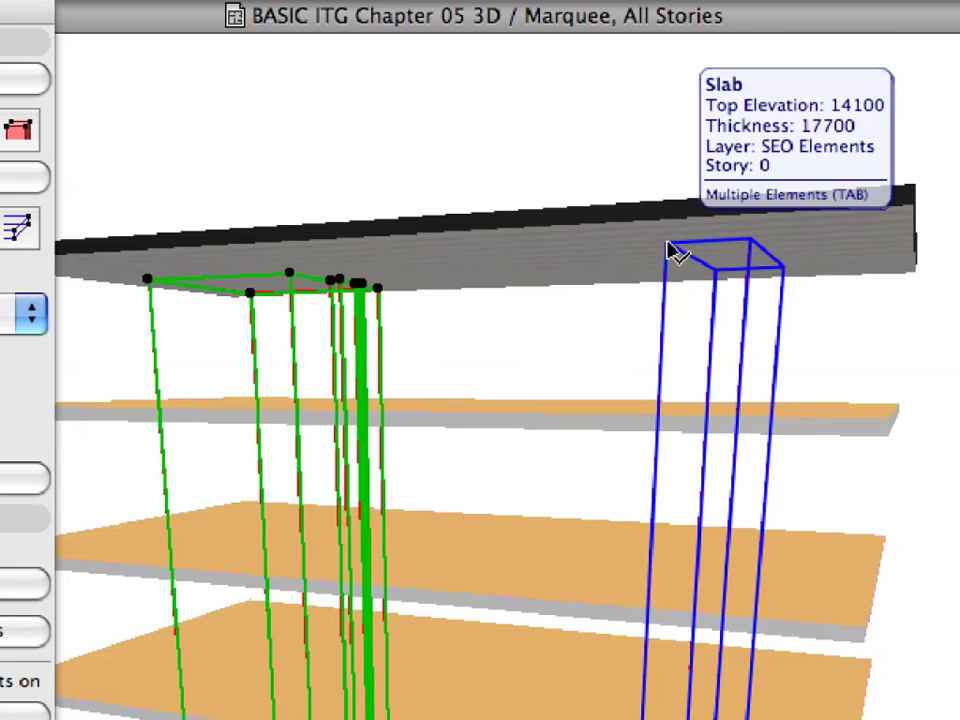
{"action": "left_click", "coordinate": [667, 246], "text": "shift"}
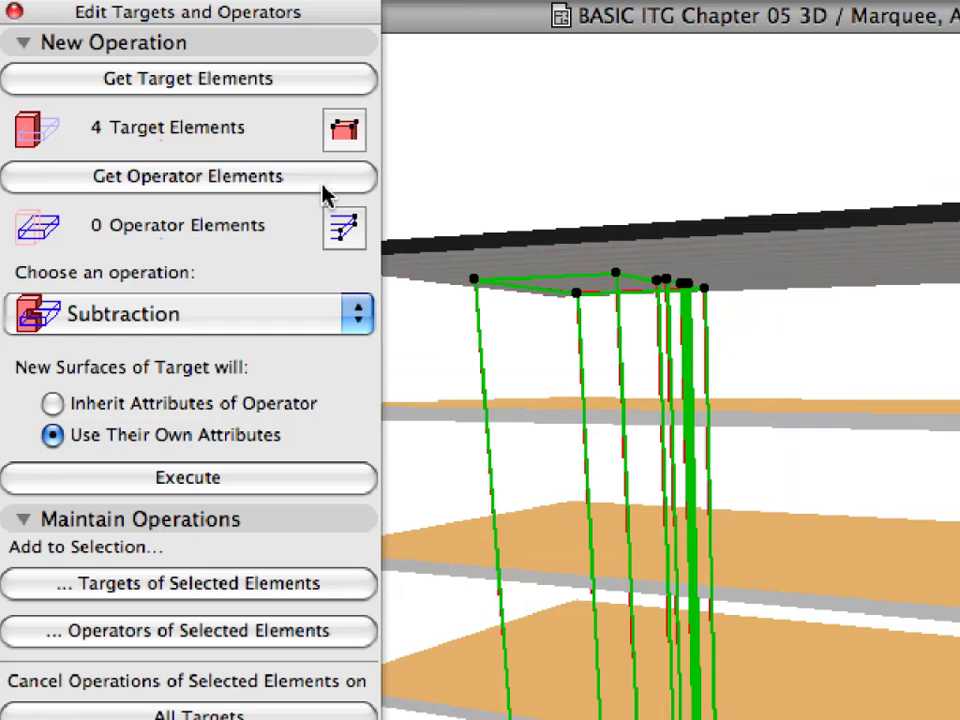
{"action": "left_click", "coordinate": [323, 186]}
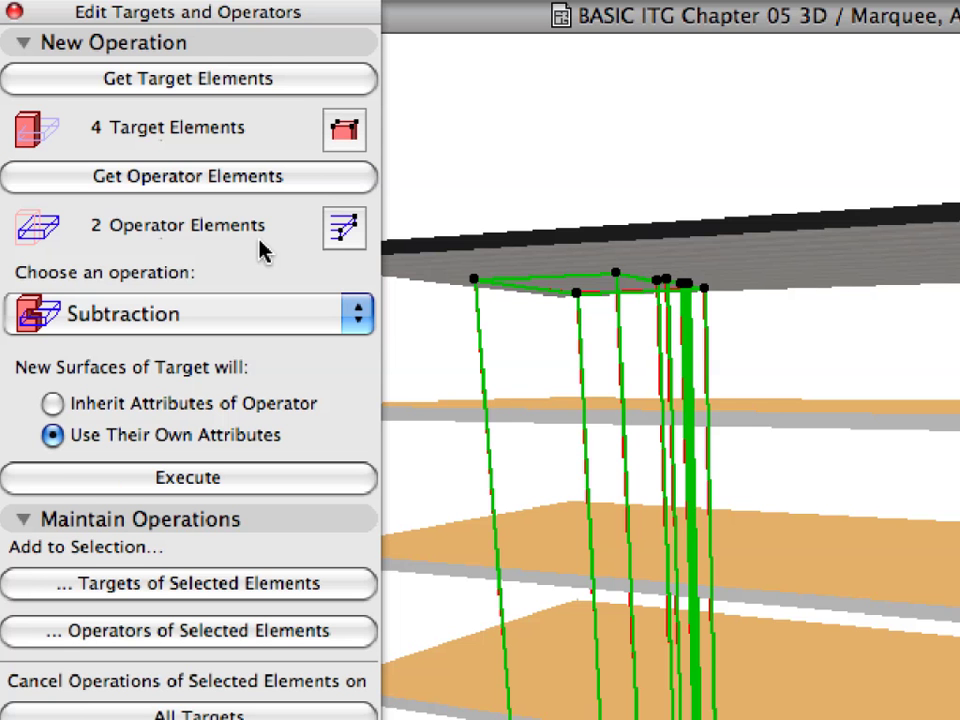
Execute a Subtraction to cut the SEO bodies out of the slabs
{"action": "left_click", "coordinate": [357, 318]}
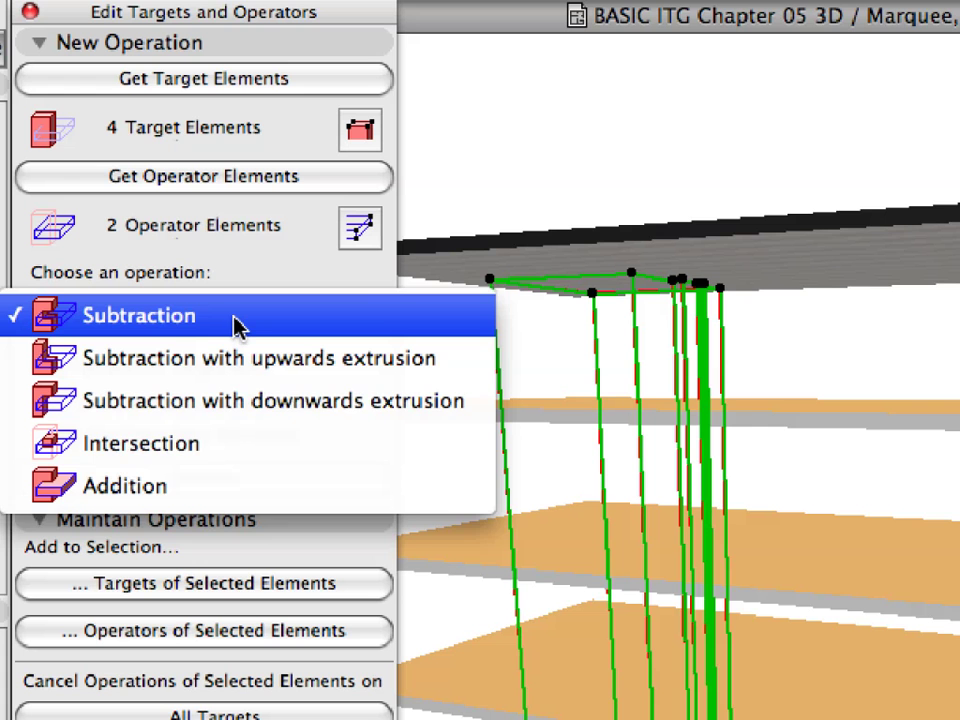
{"action": "left_click", "coordinate": [236, 326]}
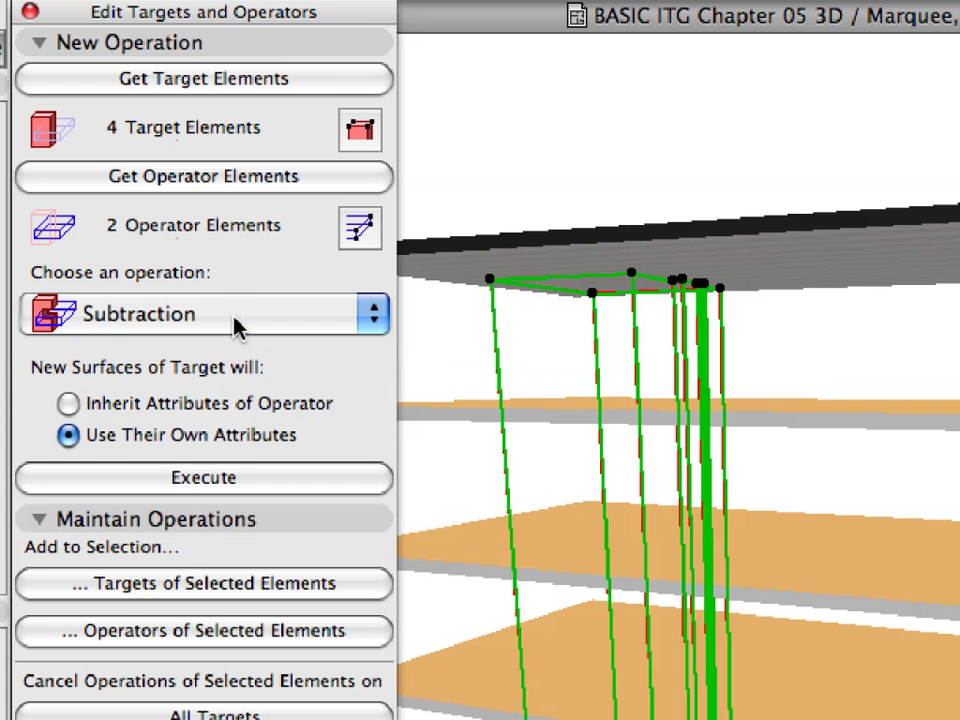
{"action": "left_click", "coordinate": [304, 485]}
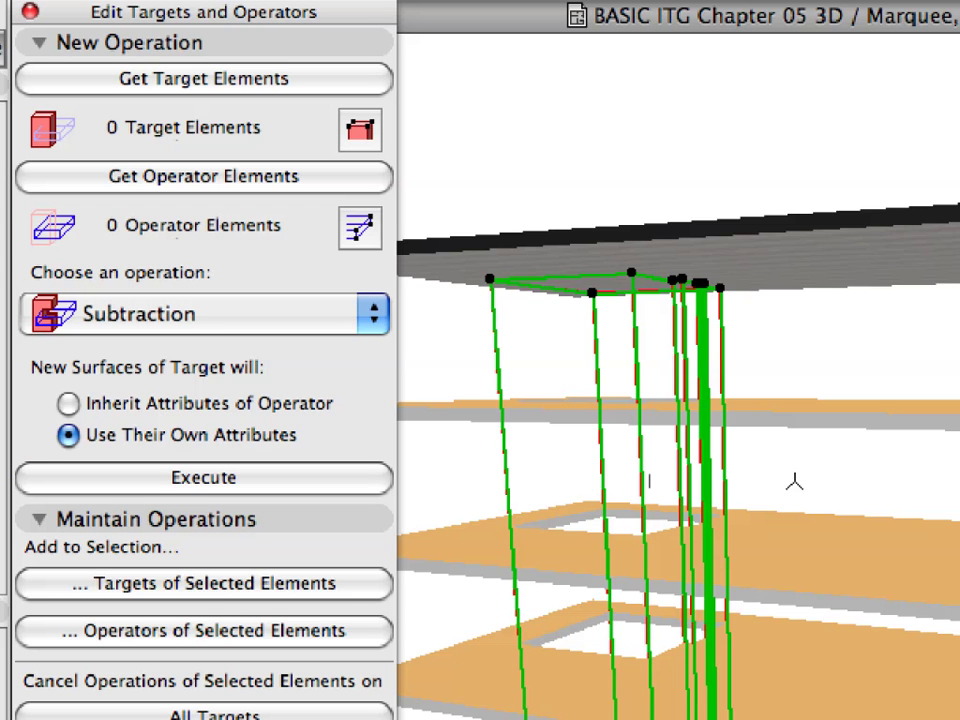
Clear the selection after the subtraction
{"action": "left_click", "coordinate": [794, 483]}
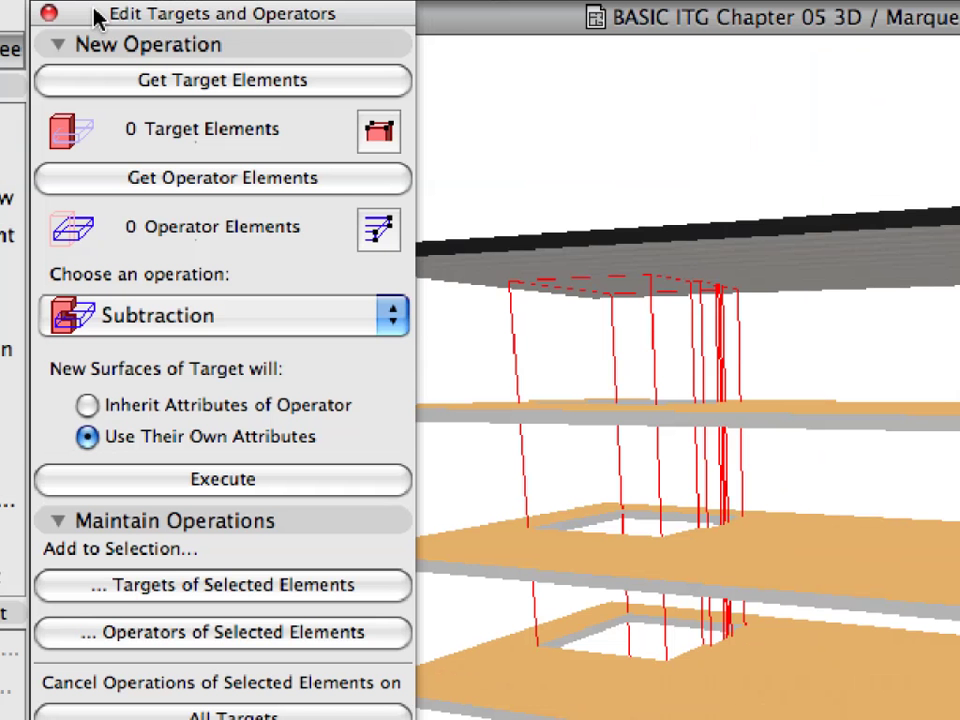
Close the solid element operations panel, return to the ground floor plan, and remove its marquee
{"action": "left_click", "coordinate": [48, 14]}
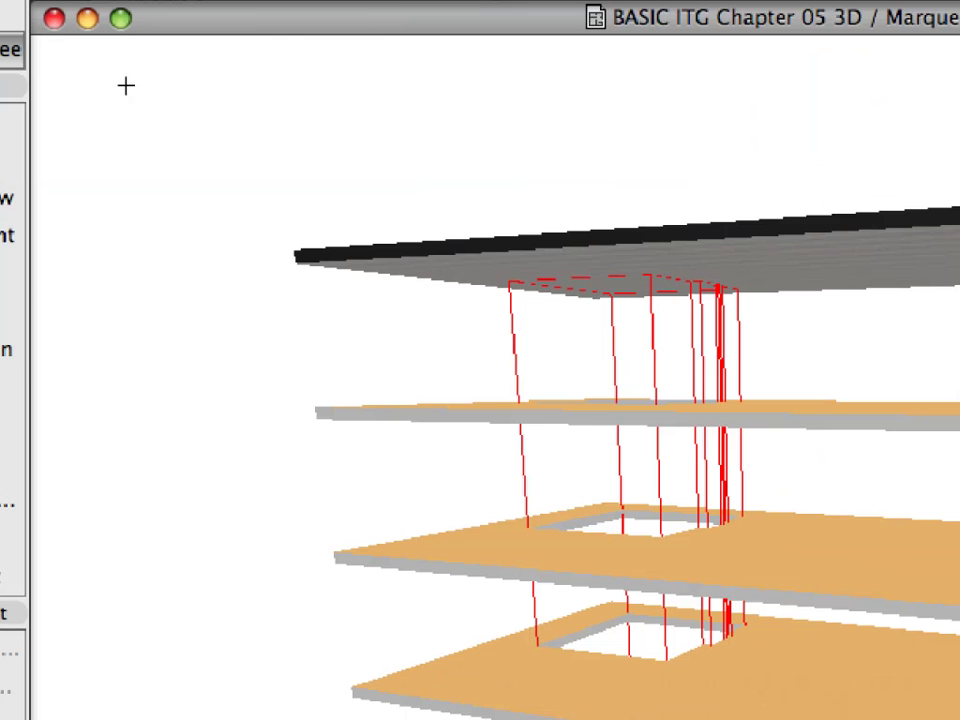
{"action": "right_click", "coordinate": [81, 69]}
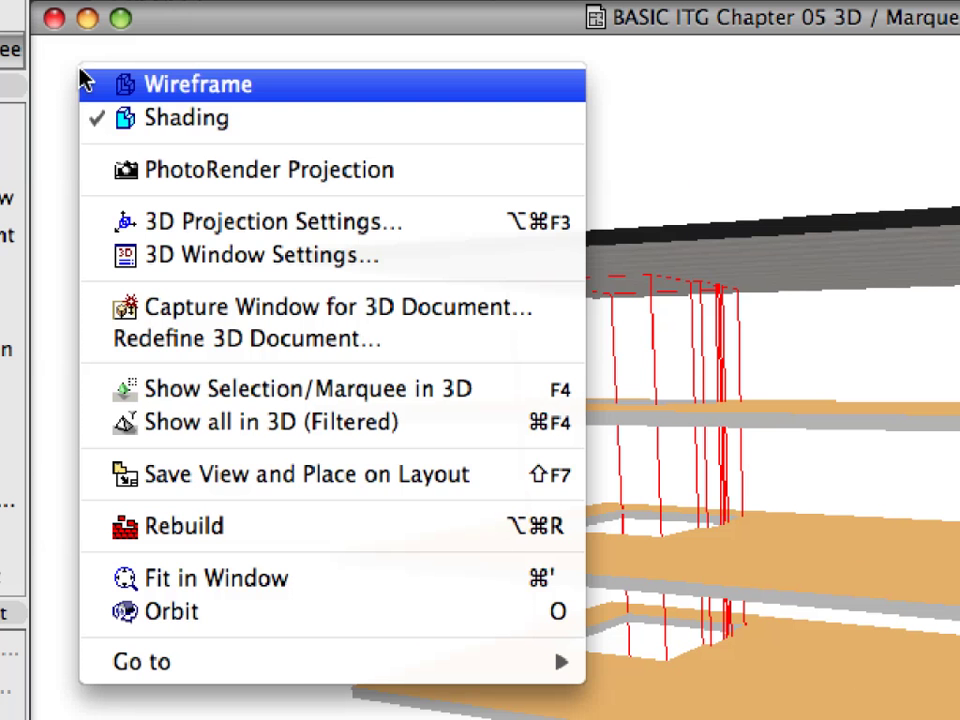
{"action": "mouse_move", "coordinate": [332, 662]}
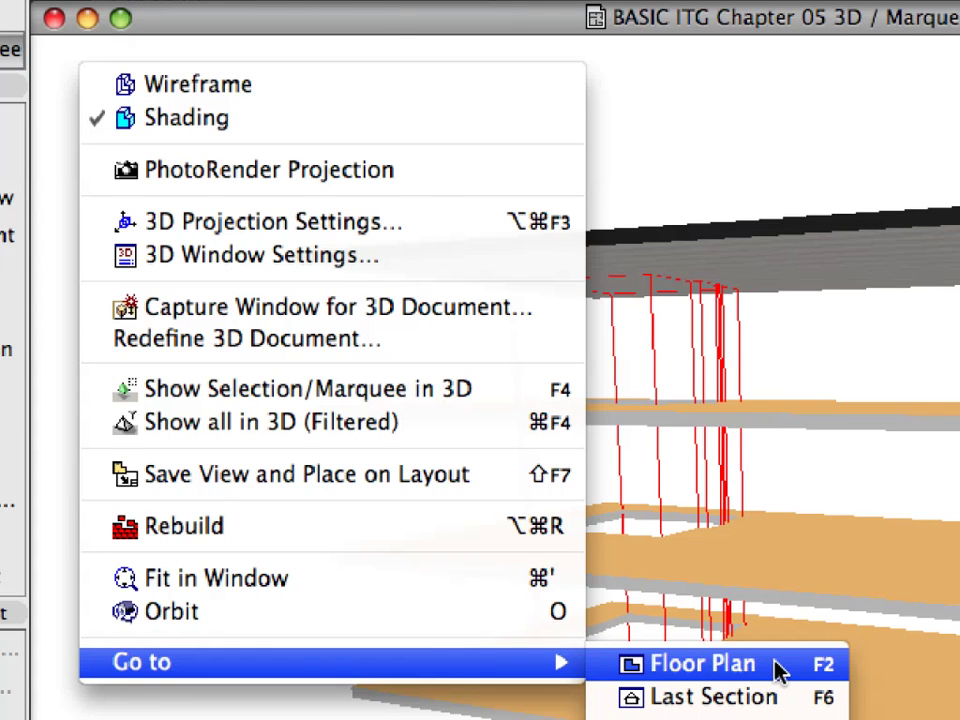
{"action": "left_click", "coordinate": [779, 671]}
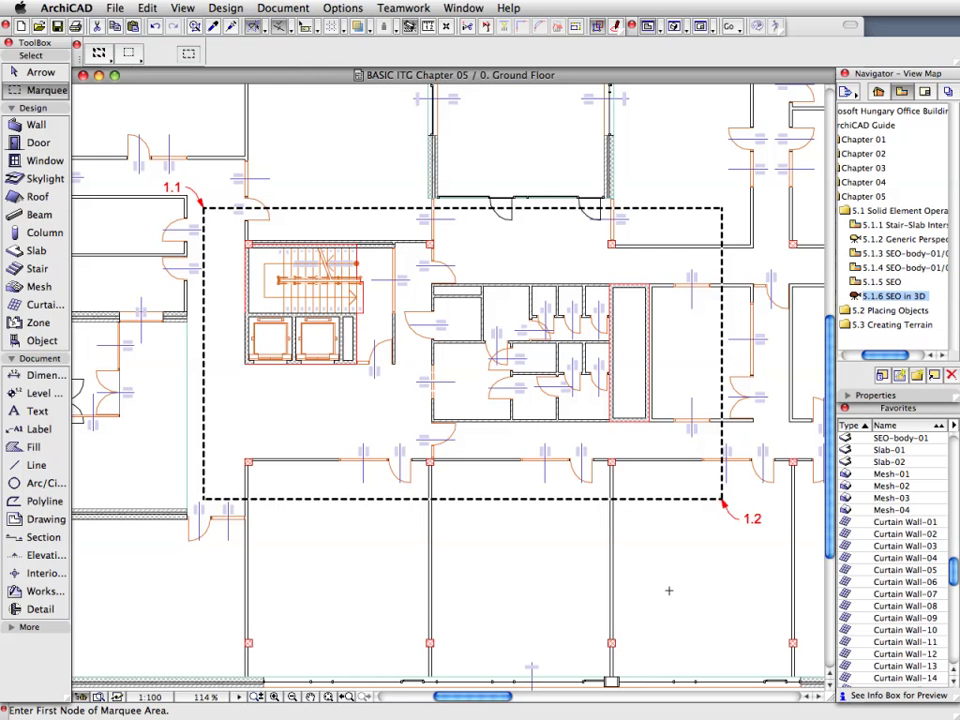
{"action": "right_click", "coordinate": [274, 112]}
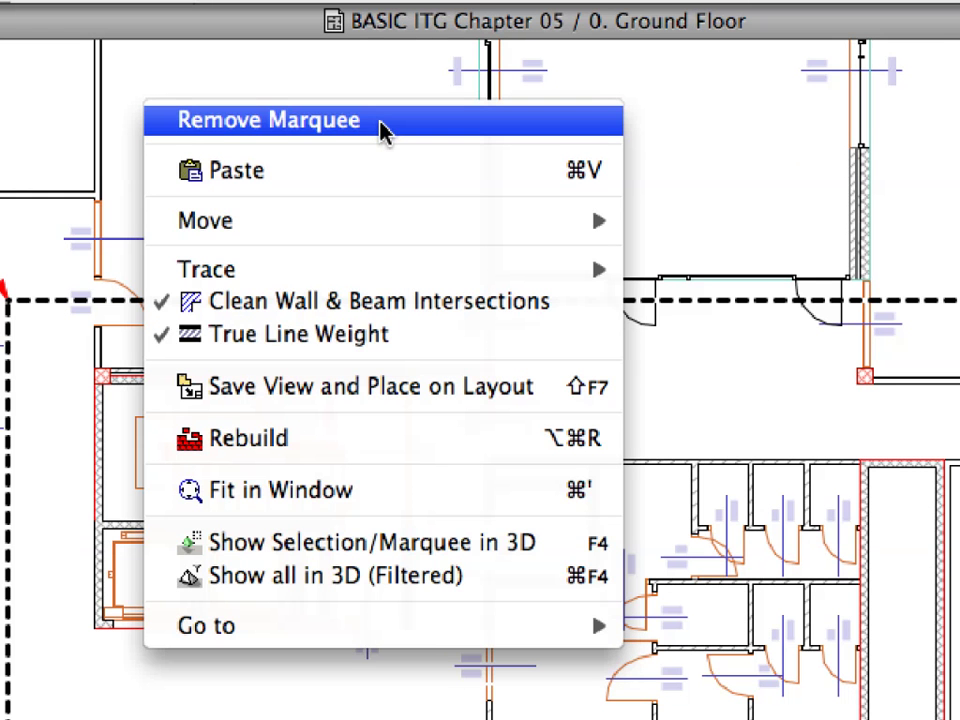
{"action": "left_click", "coordinate": [381, 125]}
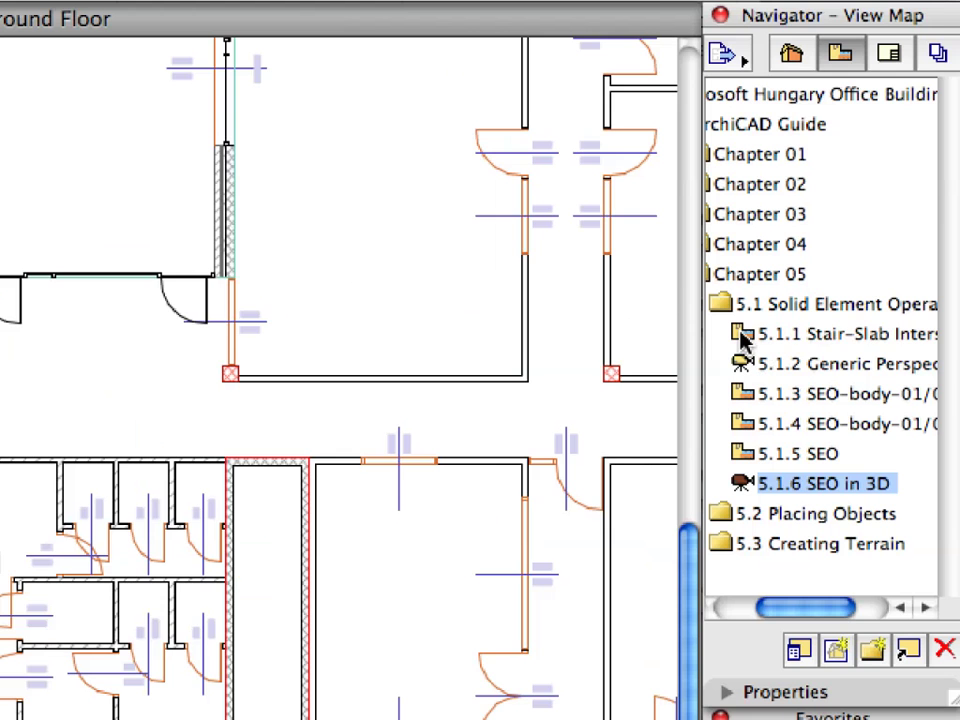
From view 5.1.1, marquee the staircase area and show it in the 5.1.2 Generic Perspective
{"action": "double_click", "coordinate": [746, 274]}
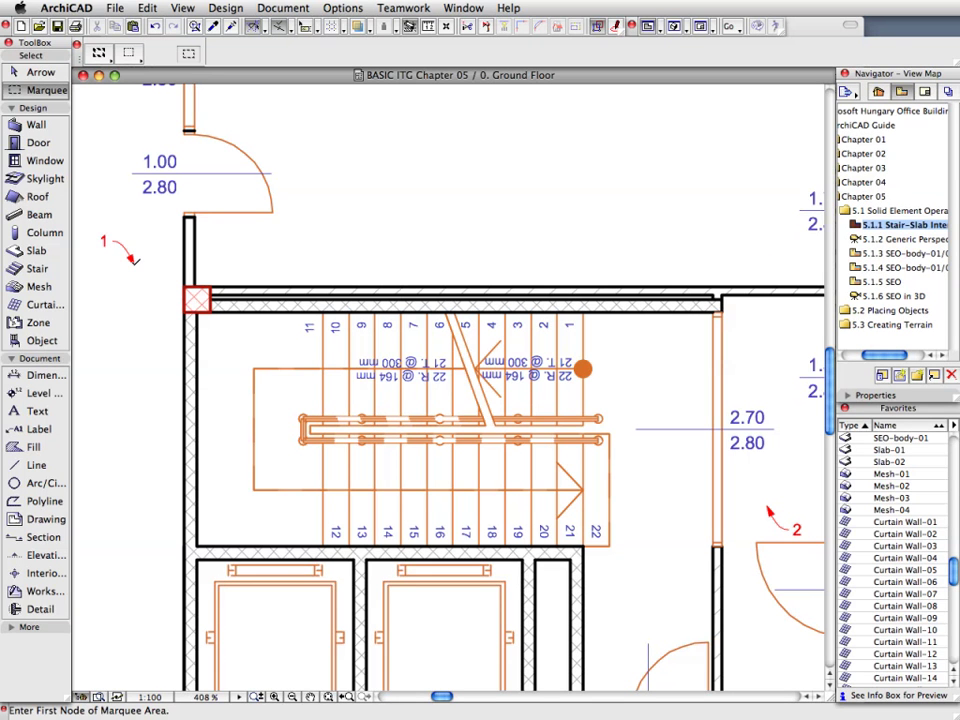
{"action": "left_click", "coordinate": [135, 264]}
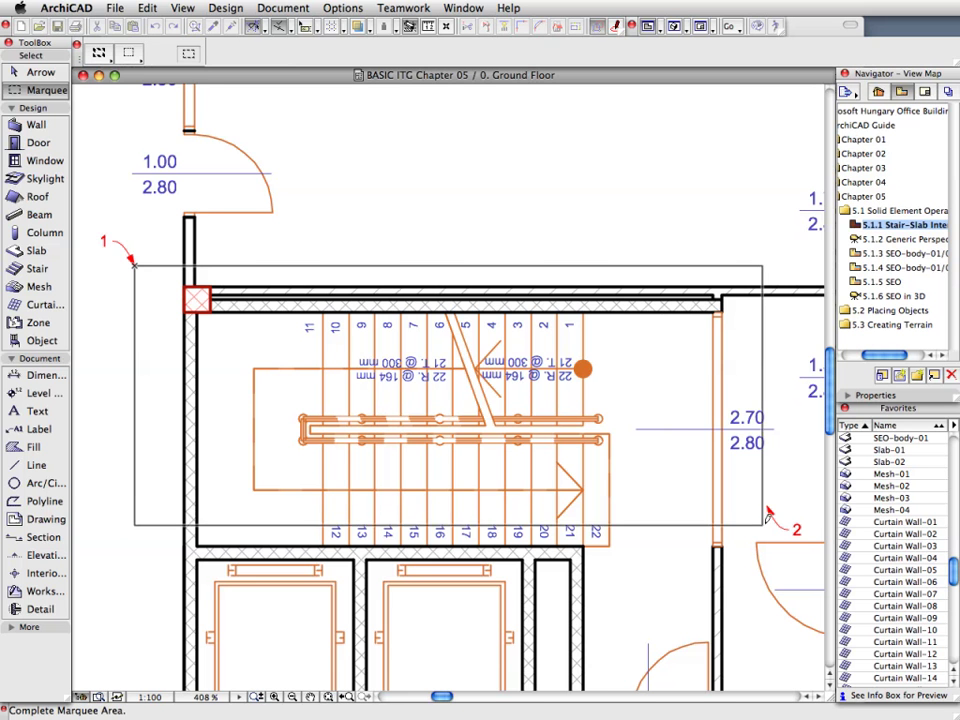
{"action": "left_click", "coordinate": [768, 506]}
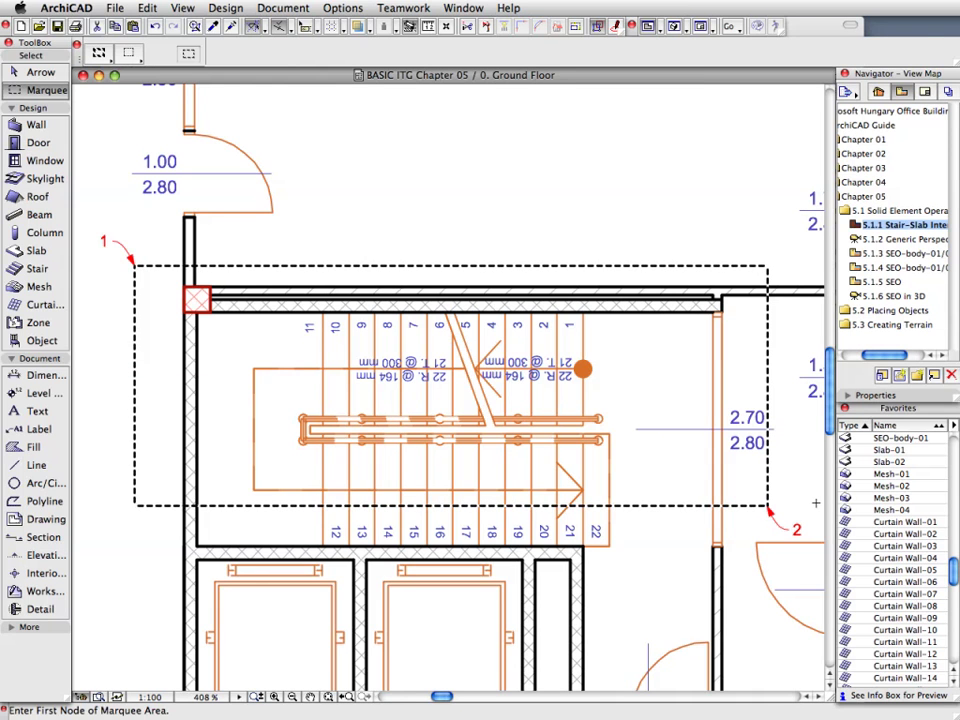
{"action": "double_click", "coordinate": [891, 242]}
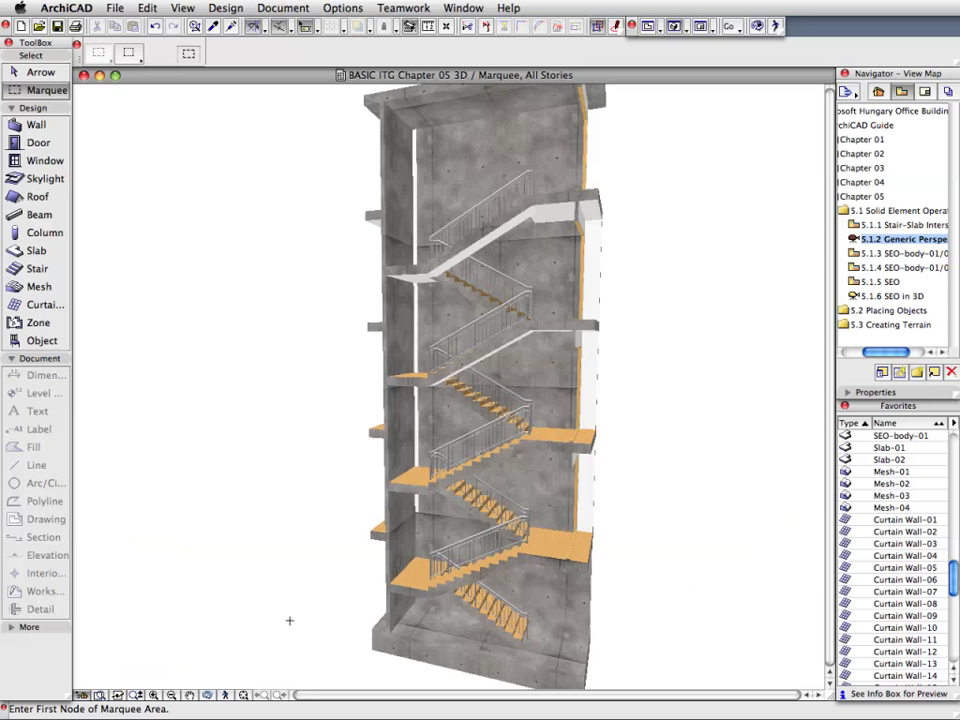
Zoom the 3D perspective onto the middle stair flights passing through the cut landing slabs
{"action": "left_click", "coordinate": [155, 697]}
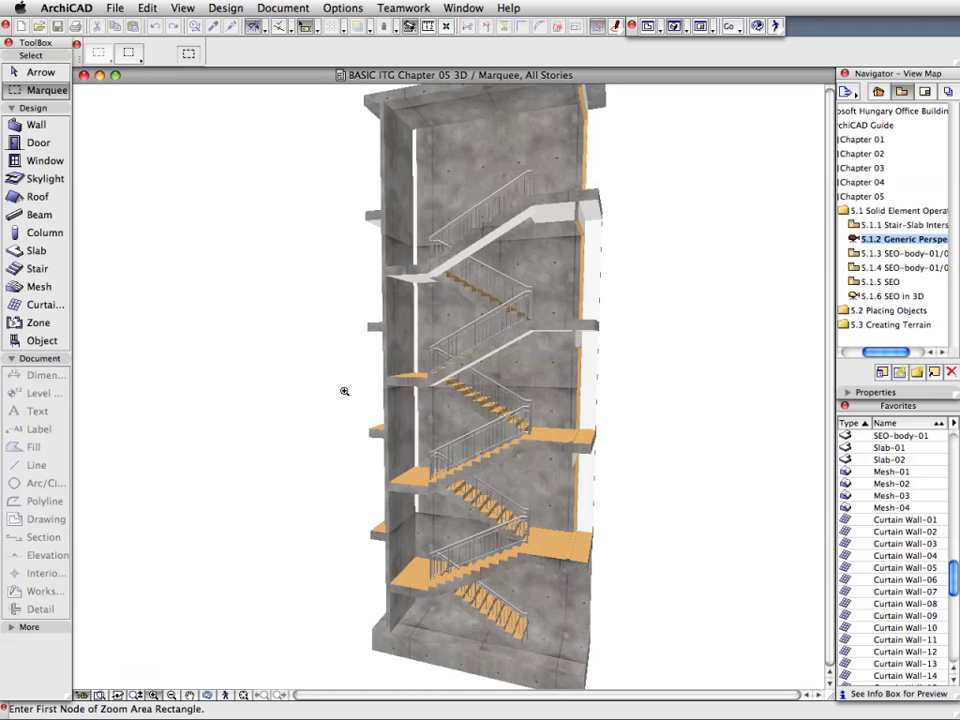
{"action": "left_click", "coordinate": [353, 307]}
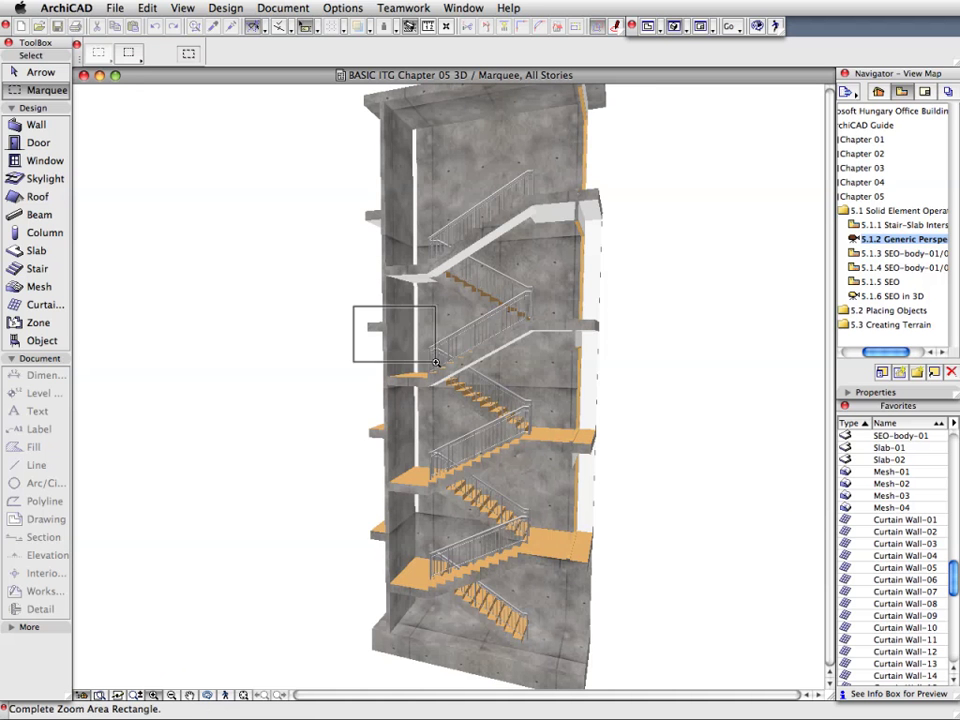
{"action": "left_click", "coordinate": [617, 462]}
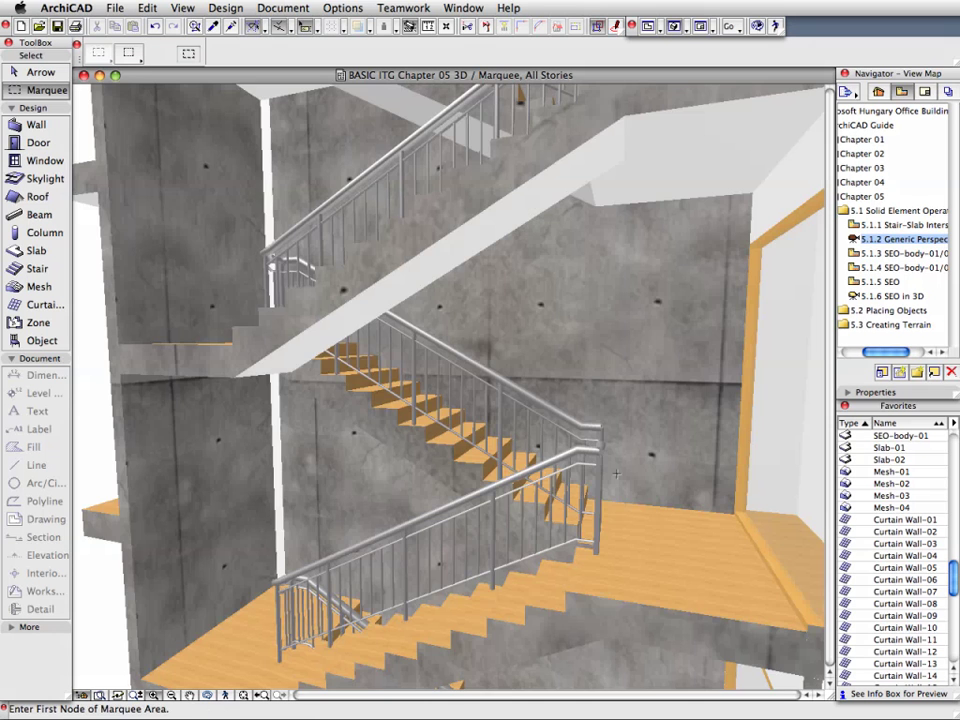